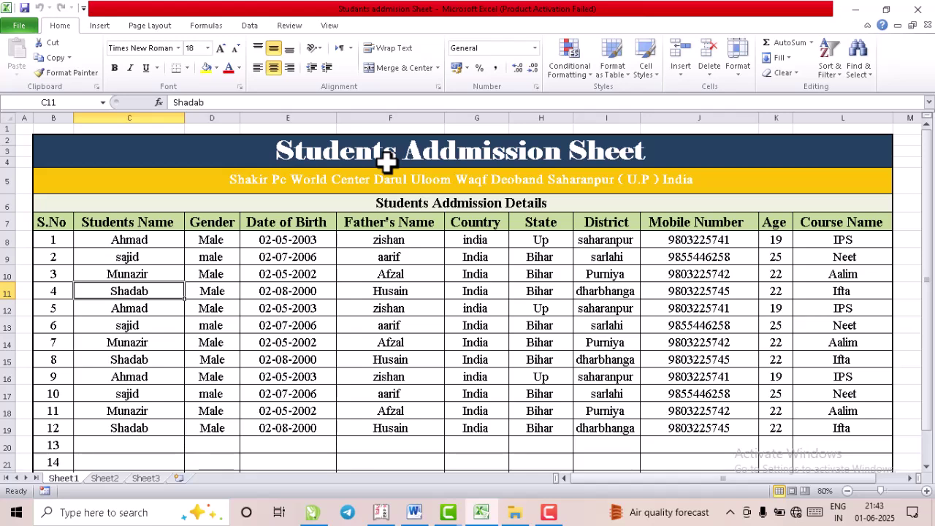
- On Sheet2, merge and centre D4:N5 and set its font size to 24
left_click(294, 184)
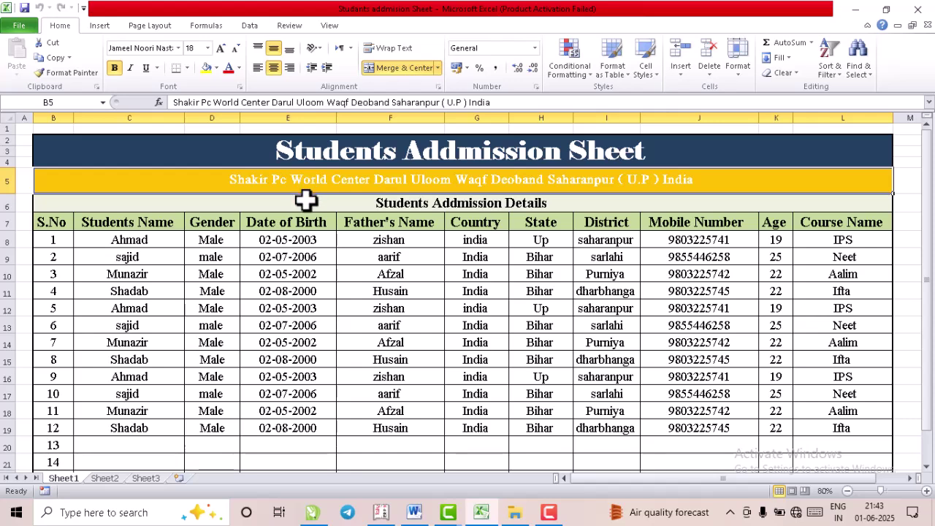
left_click(306, 205)
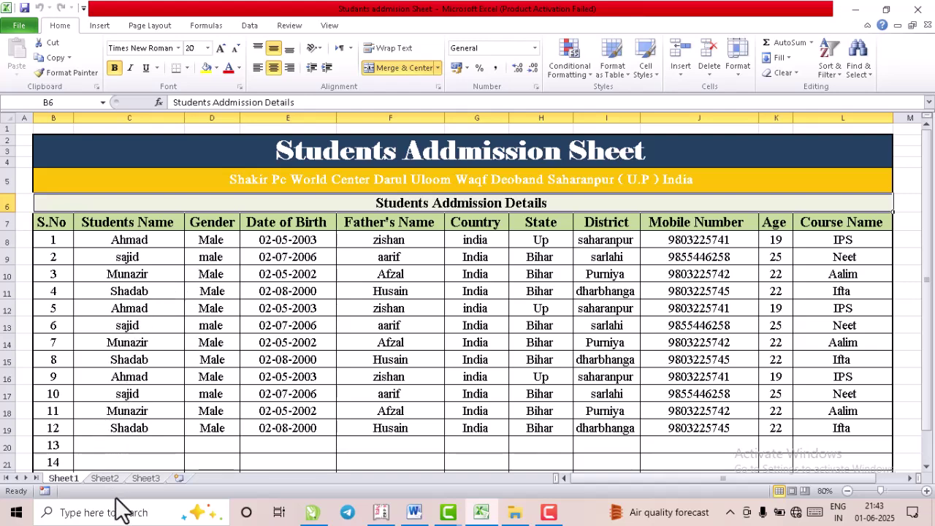
left_click(104, 479)
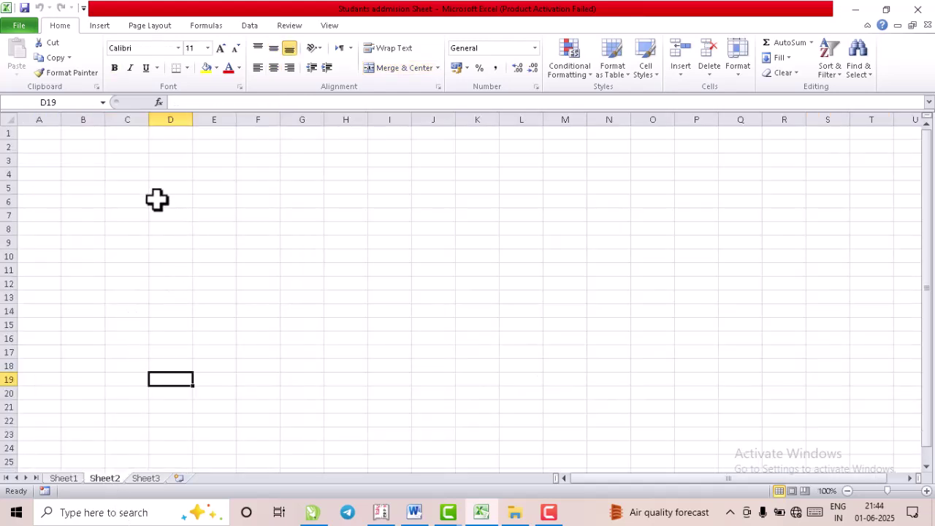
left_click_drag(168, 174, 604, 193)
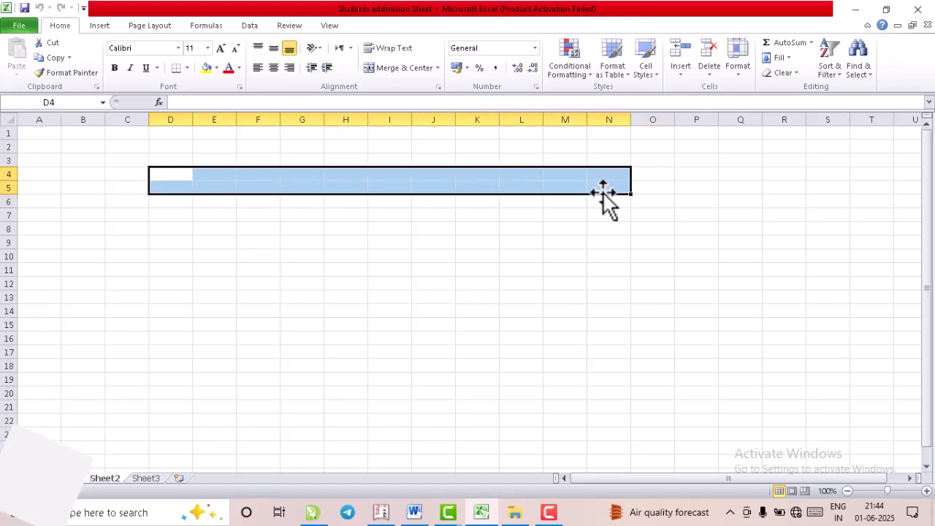
left_click(393, 74)
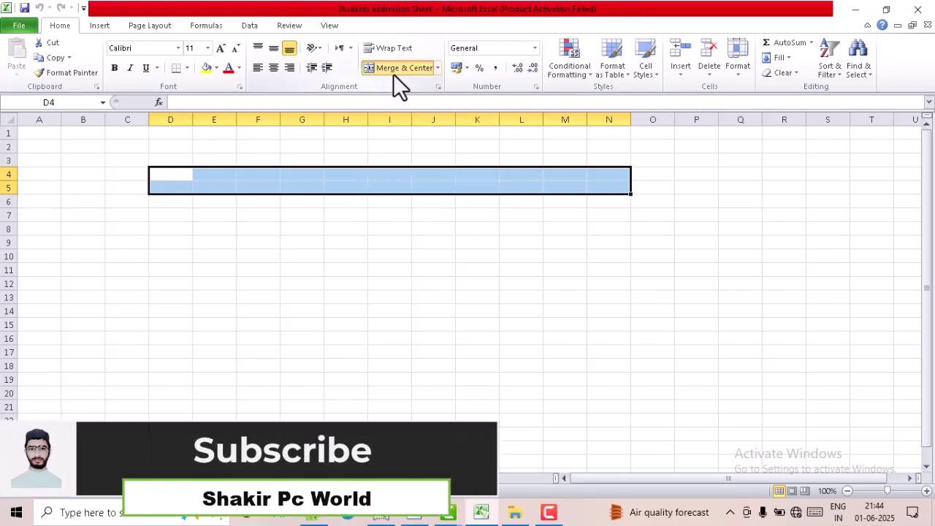
left_click(207, 48)
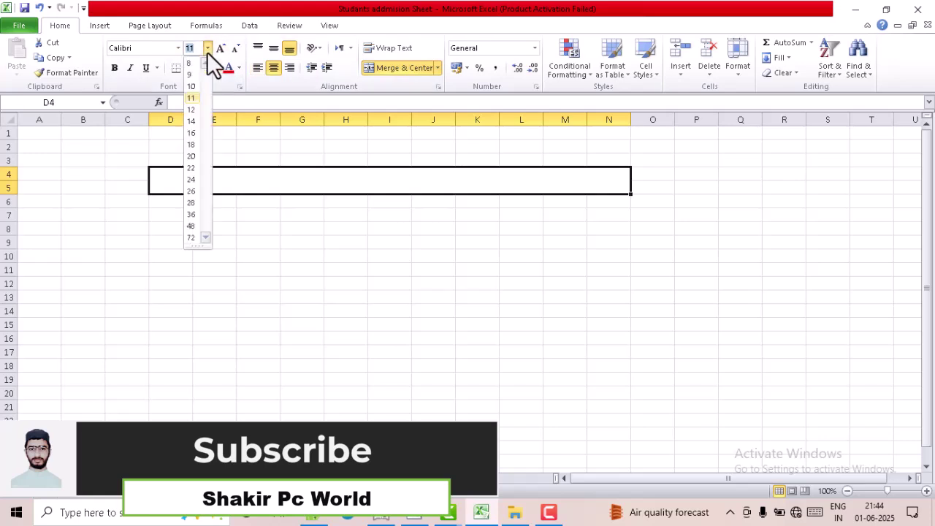
left_click(193, 180)
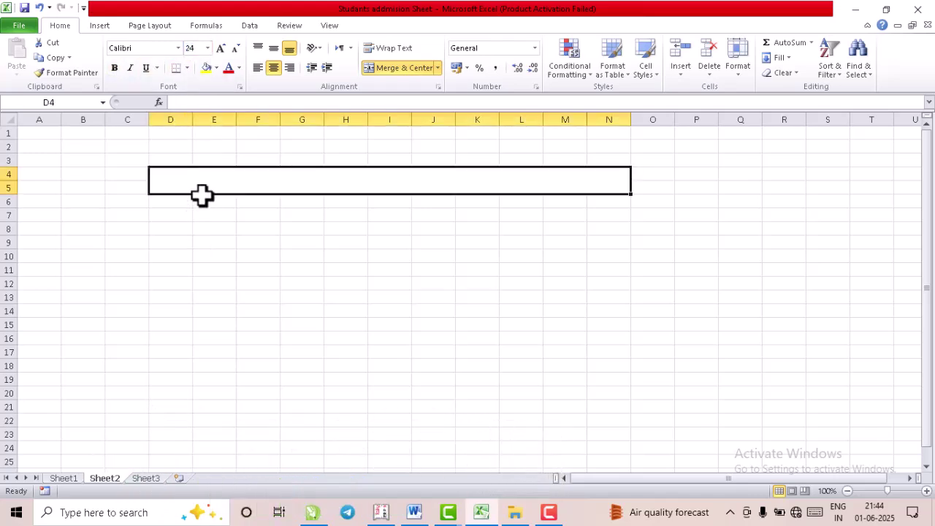
- Merge and centre D6:N6 and D7:N7 as separate header rows
left_click_drag(154, 200, 623, 205)
left_click(390, 71)
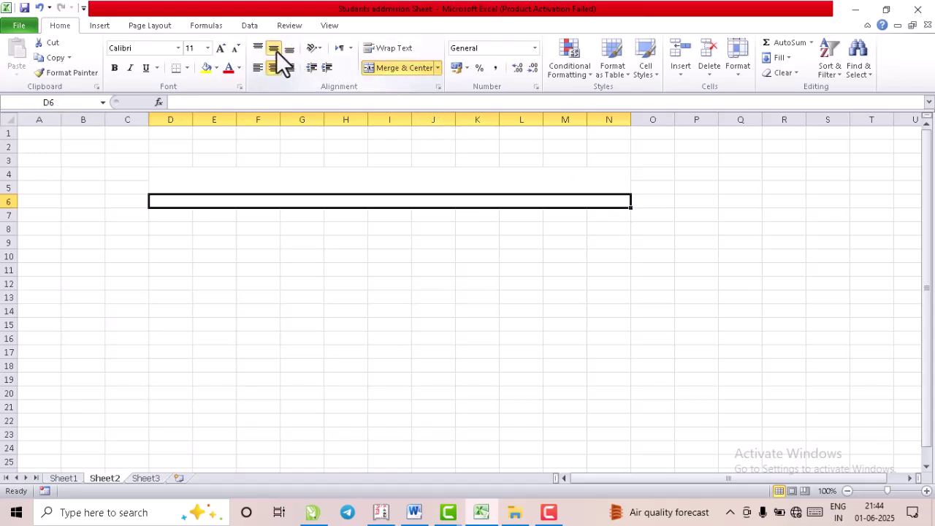
left_click_drag(163, 218, 622, 214)
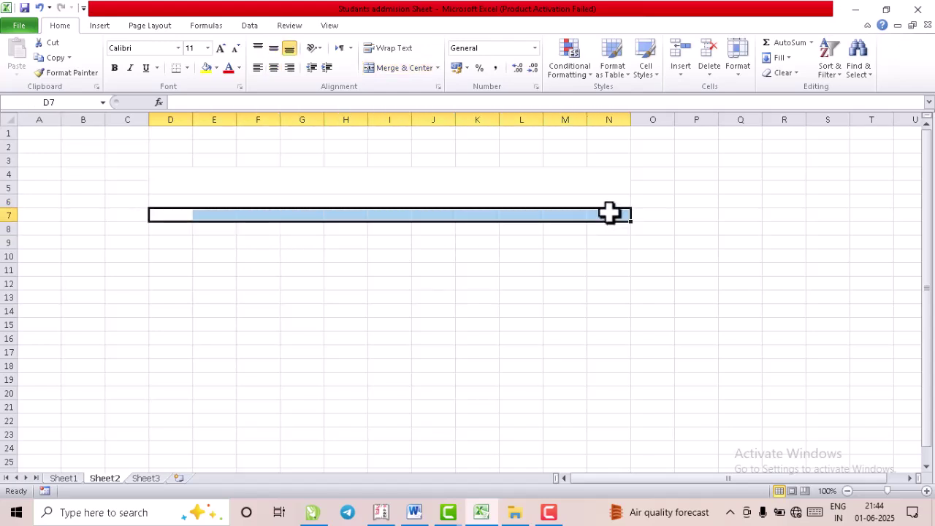
left_click(380, 74)
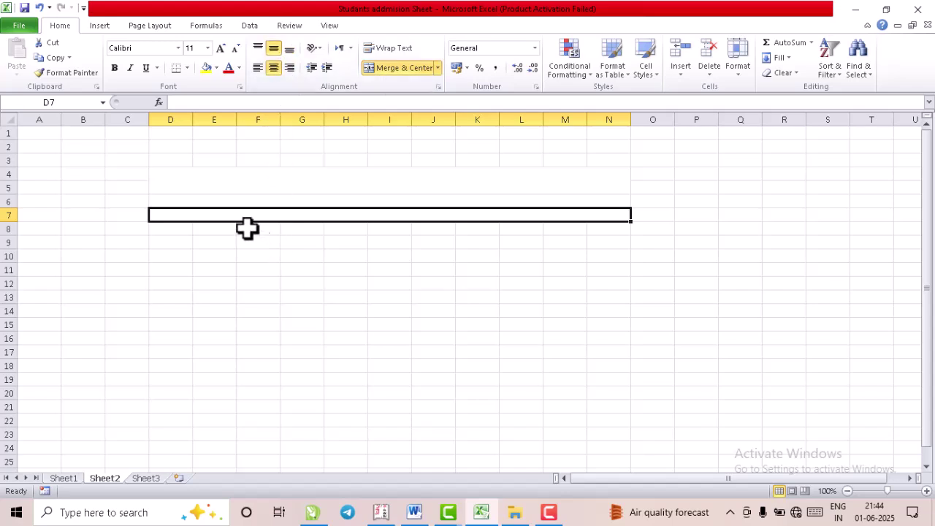
left_click(181, 187)
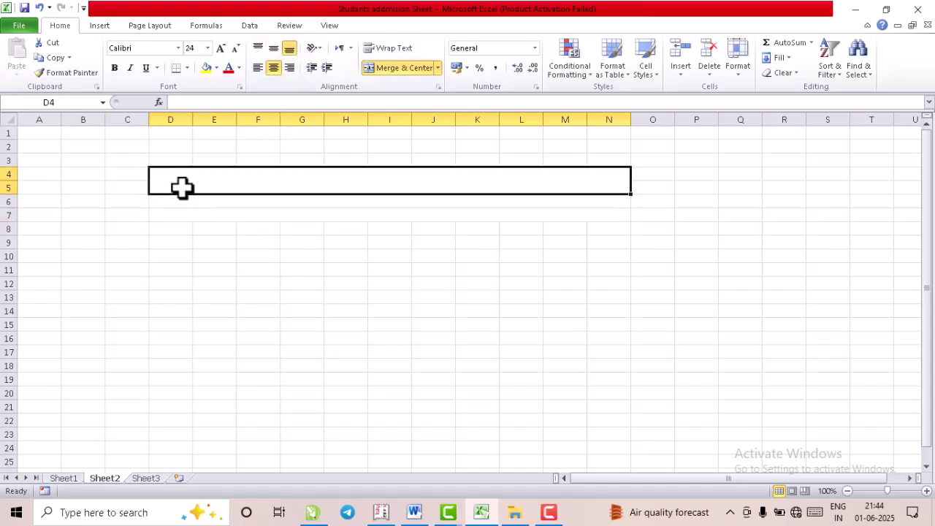
- Copy Sheet1's title, subtitle and Students Addmission Details rows into Sheet2 starting at D4
left_click(73, 479)
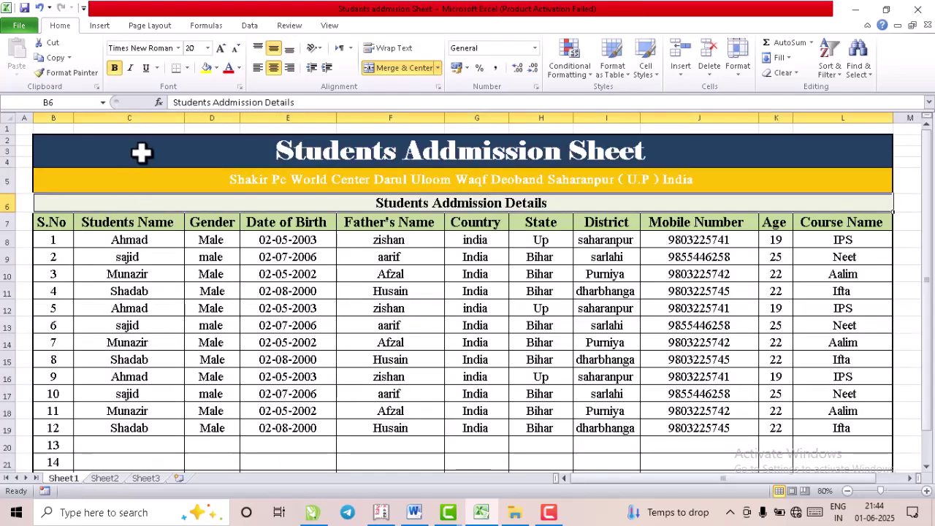
left_click(142, 151)
left_click(140, 201, "shift")
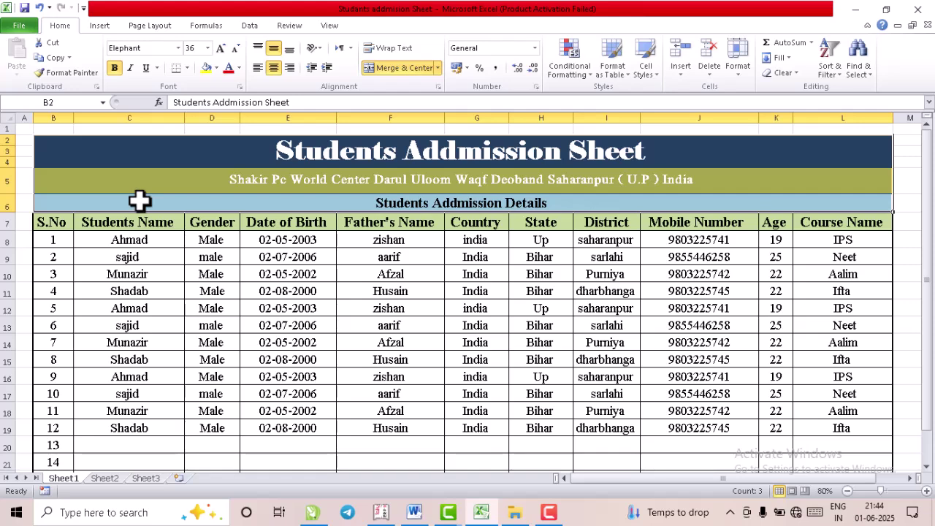
key("ctrl+c")
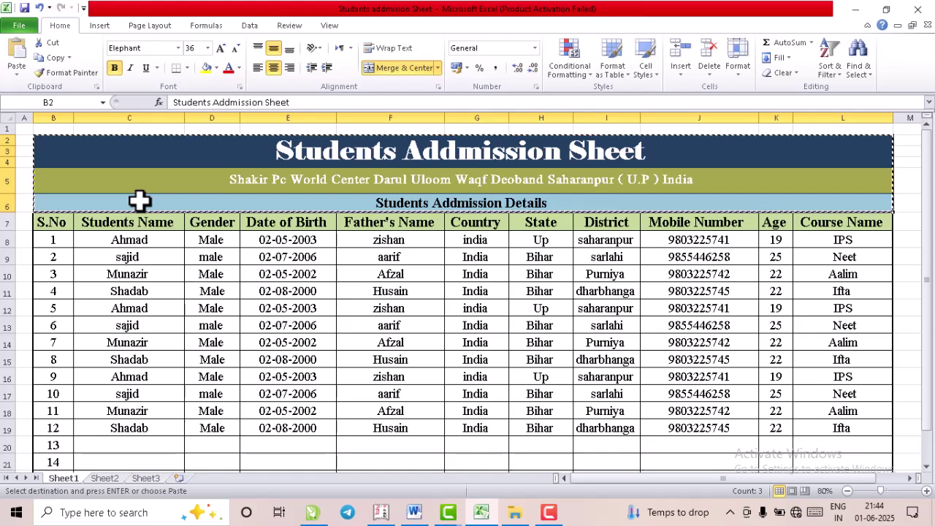
left_click(104, 478)
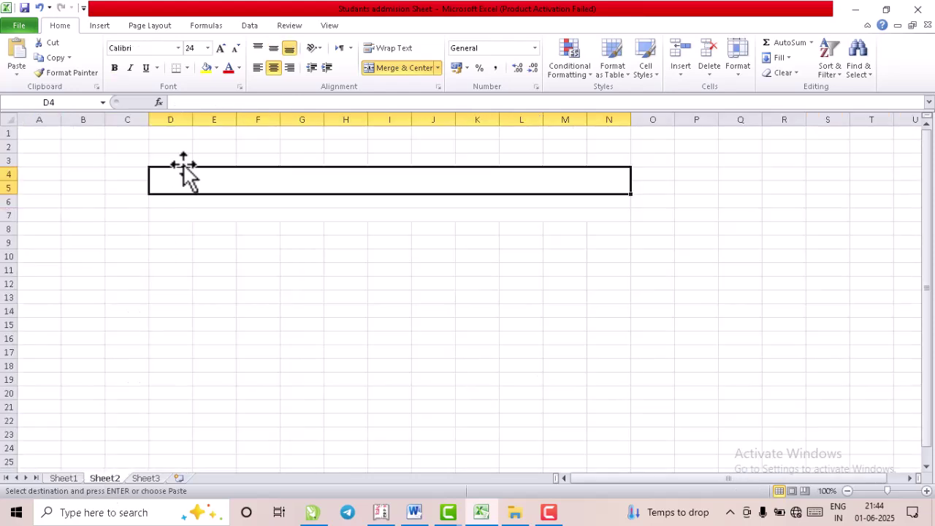
left_click_drag(183, 183, 187, 215)
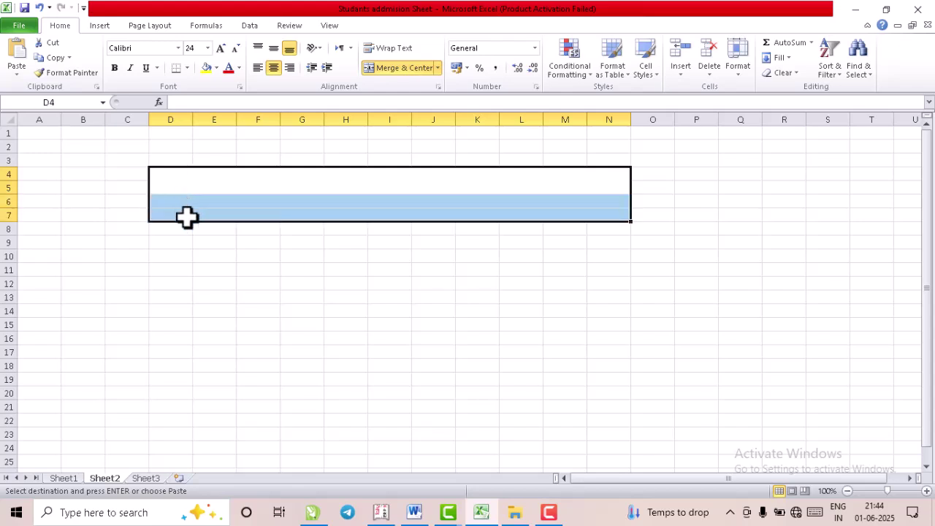
right_click(187, 216)
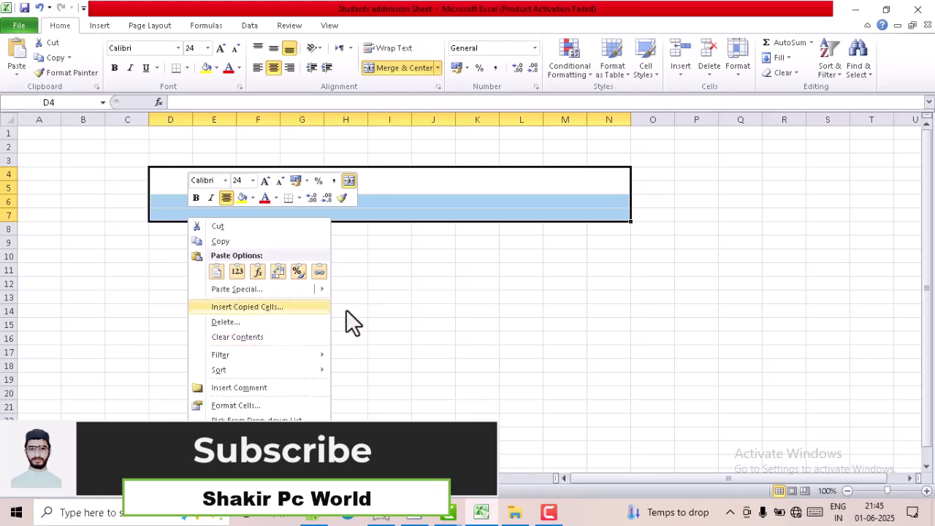
key("Escape")
key("ctrl+v")
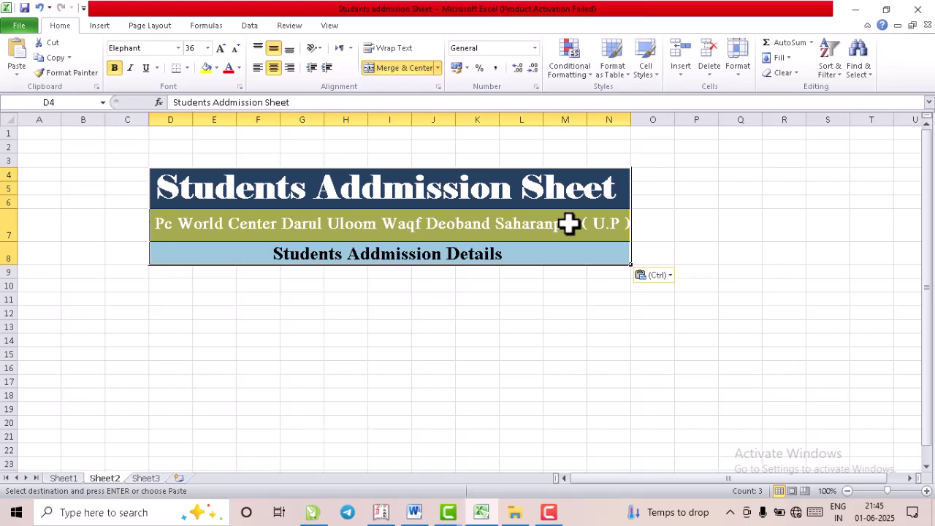
- Set Sheet2's Students Addmission Sheet title to font size 28, then return to Sheet1
left_click(570, 222)
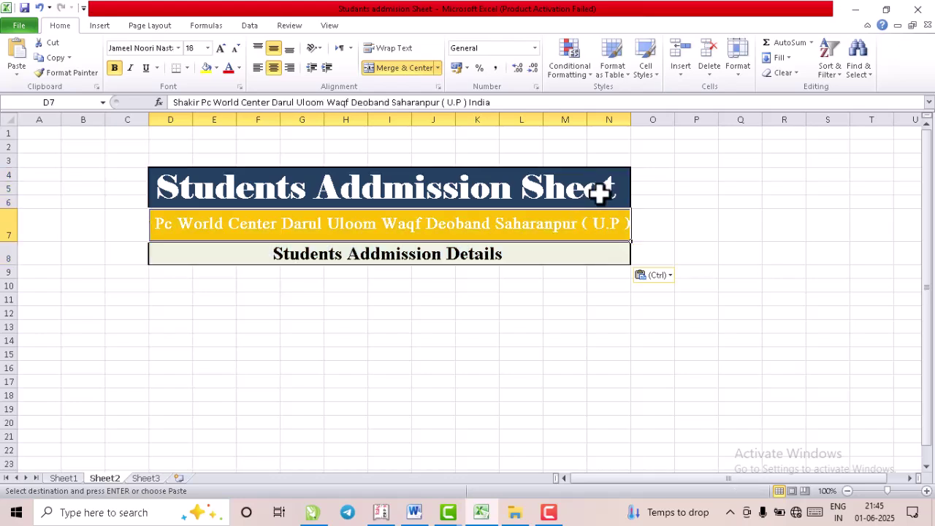
left_click(628, 130)
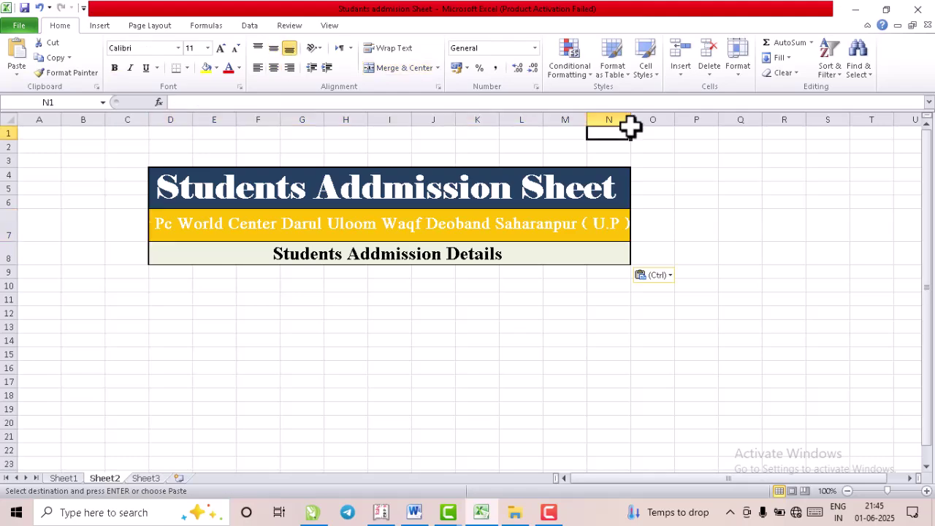
left_click(365, 238)
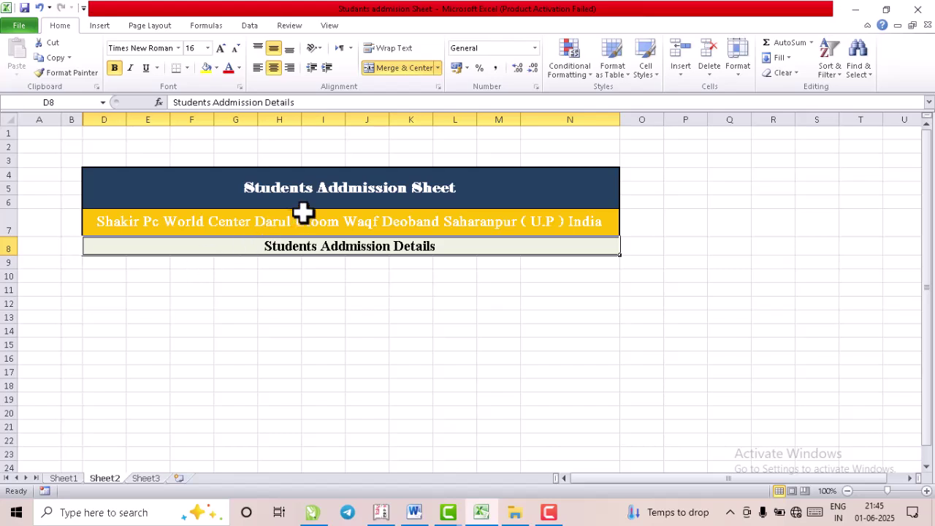
left_click(333, 195)
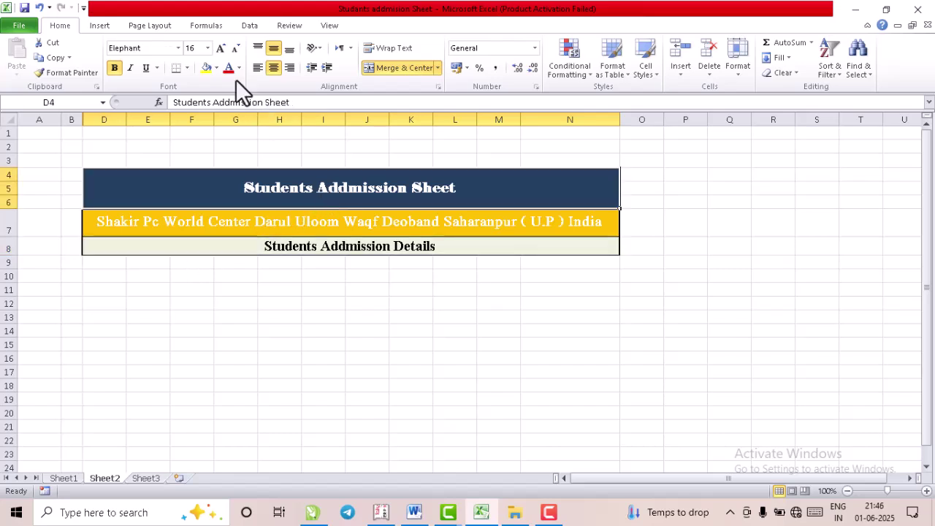
left_click(207, 48)
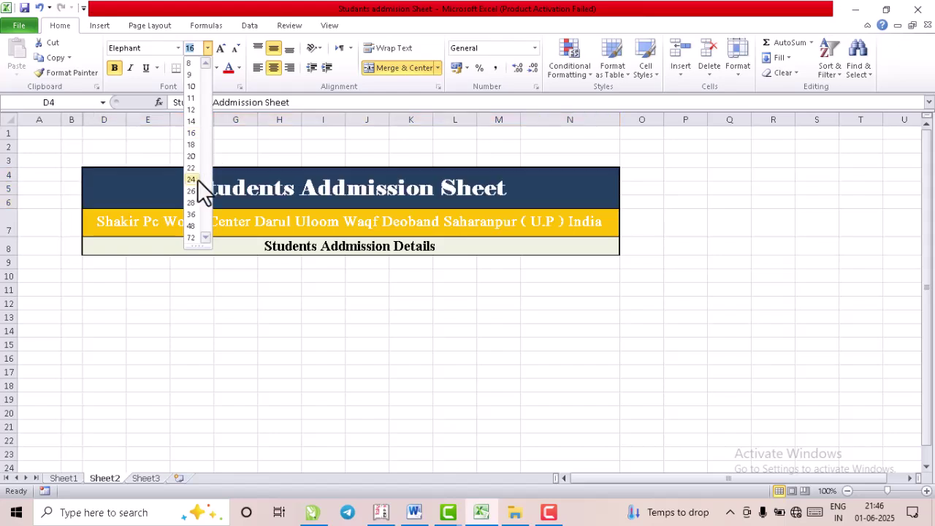
left_click(191, 202)
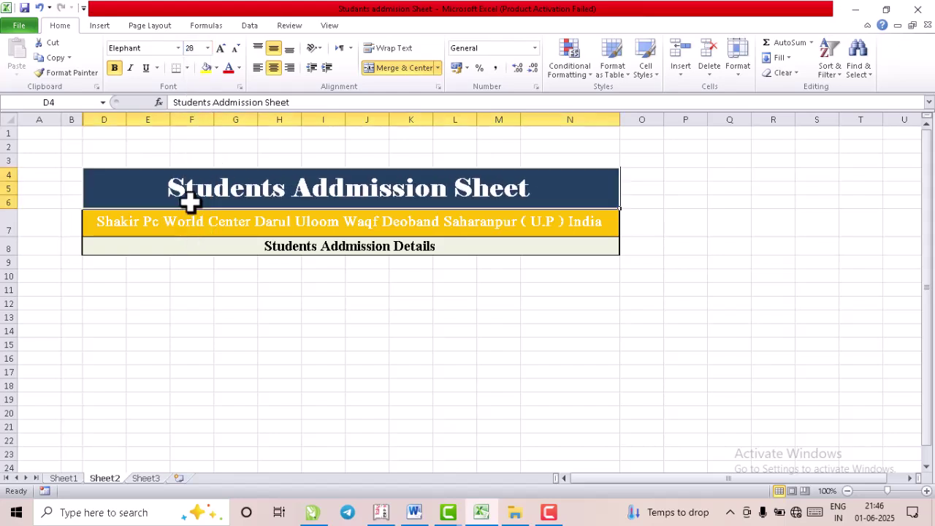
left_click(177, 223)
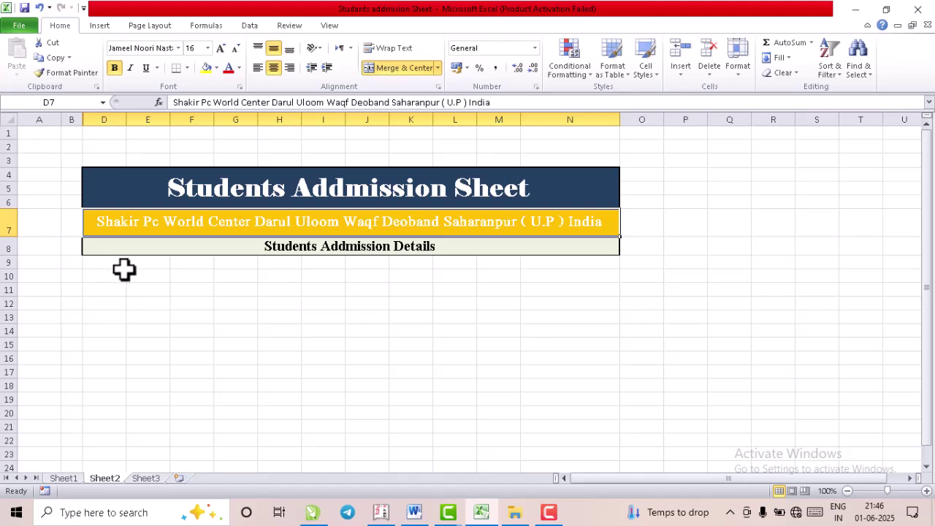
left_click(72, 478)
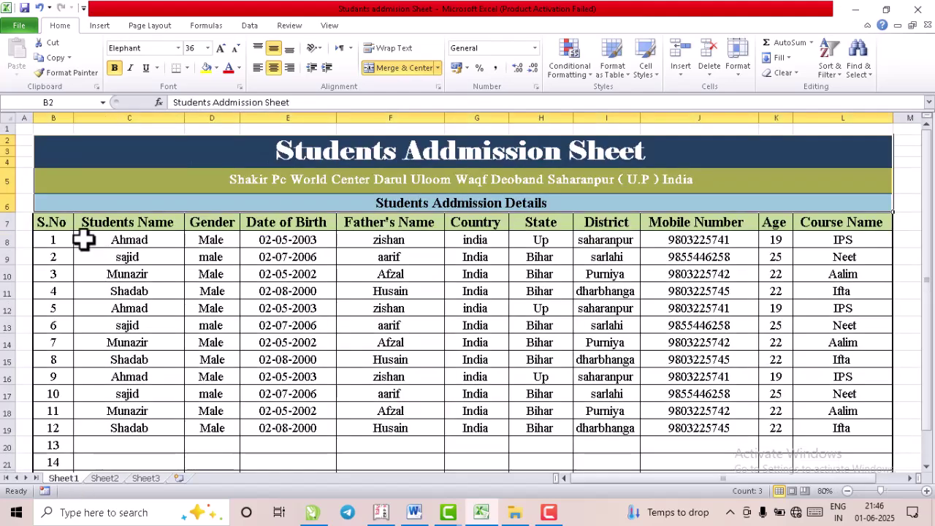
- Copy Sheet1's header row B7:L7 and paste it into Sheet2 starting at D9
left_click(67, 238)
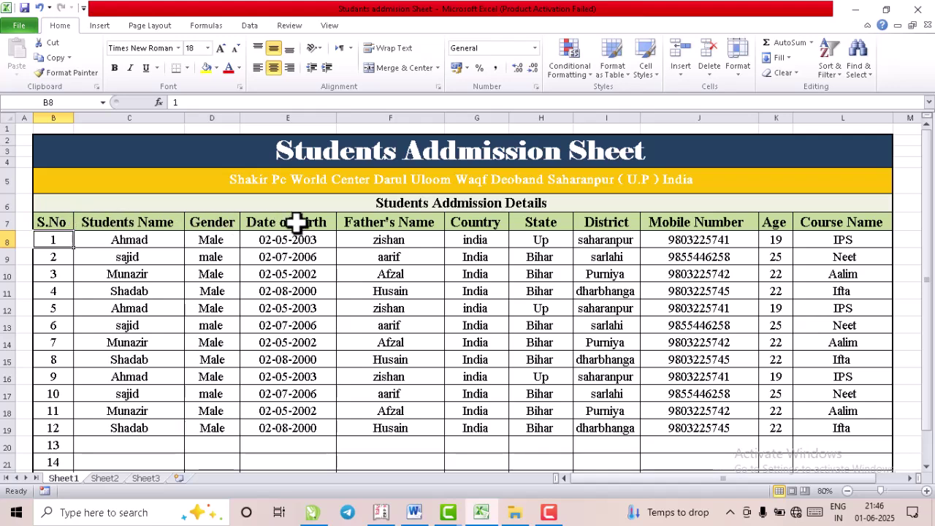
left_click_drag(46, 221, 879, 223)
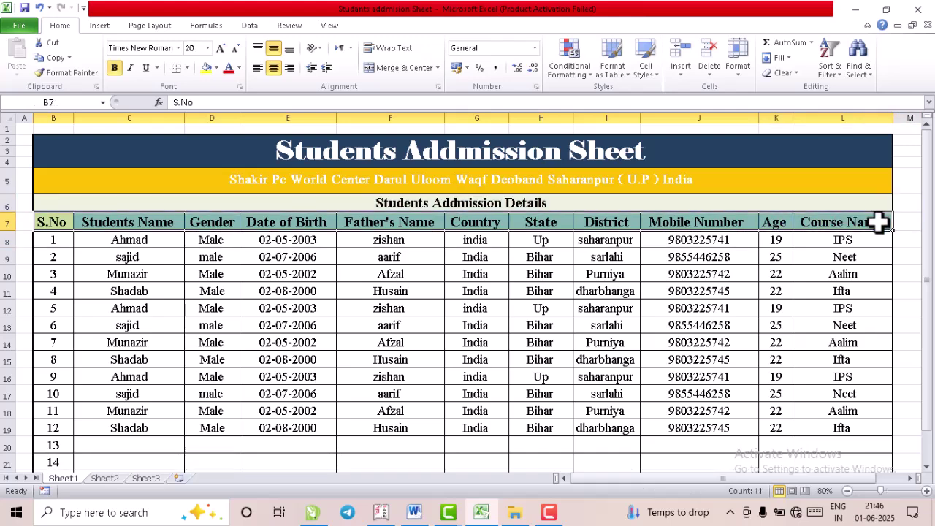
key("ctrl+c")
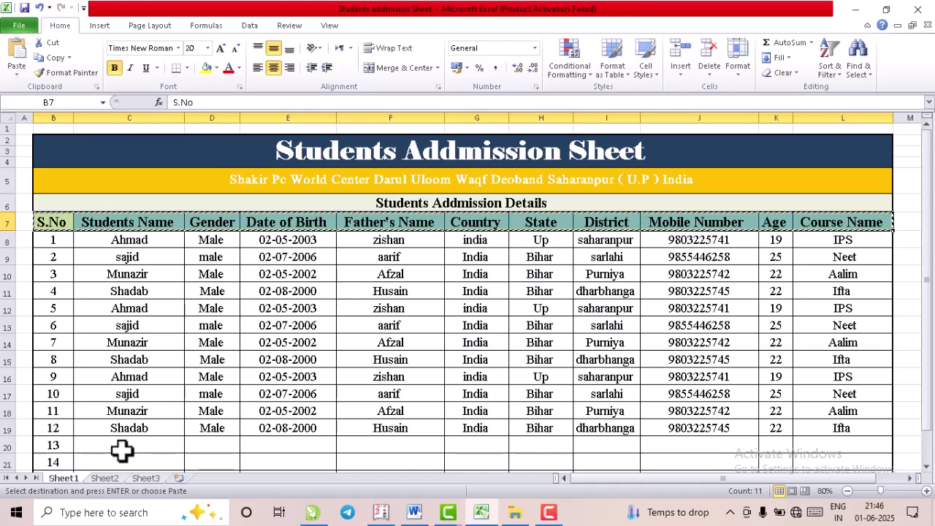
left_click(106, 479)
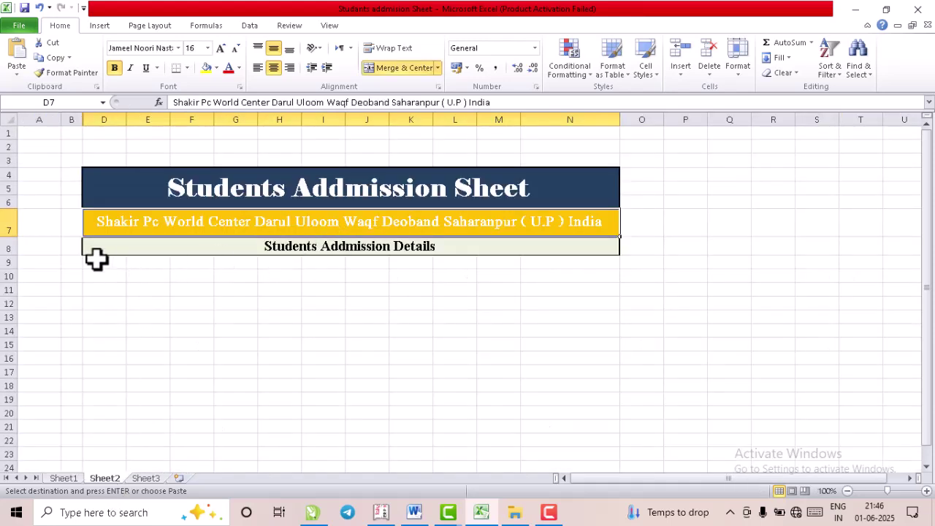
left_click_drag(104, 267, 575, 263)
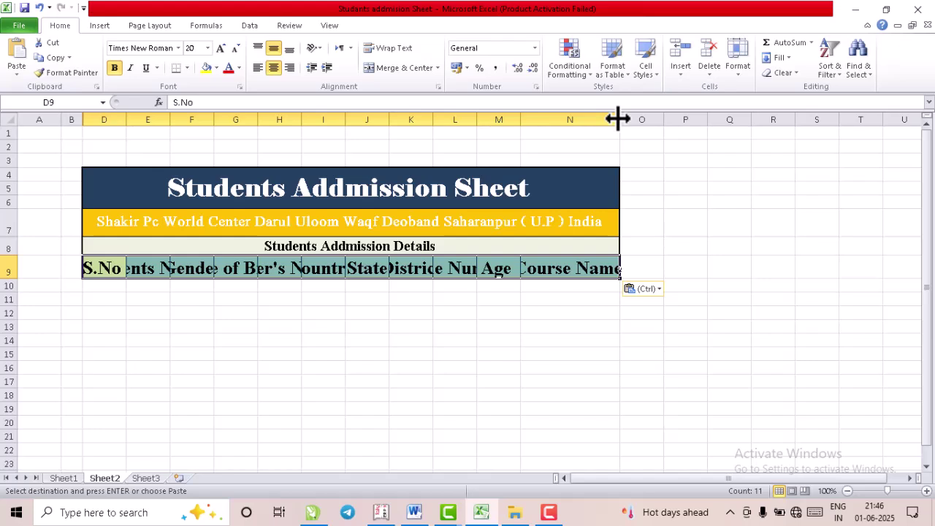
- AutoFit columns N back to D so Course Name, Father's Name, Date of Birth and other headings fit
double_click(618, 119)
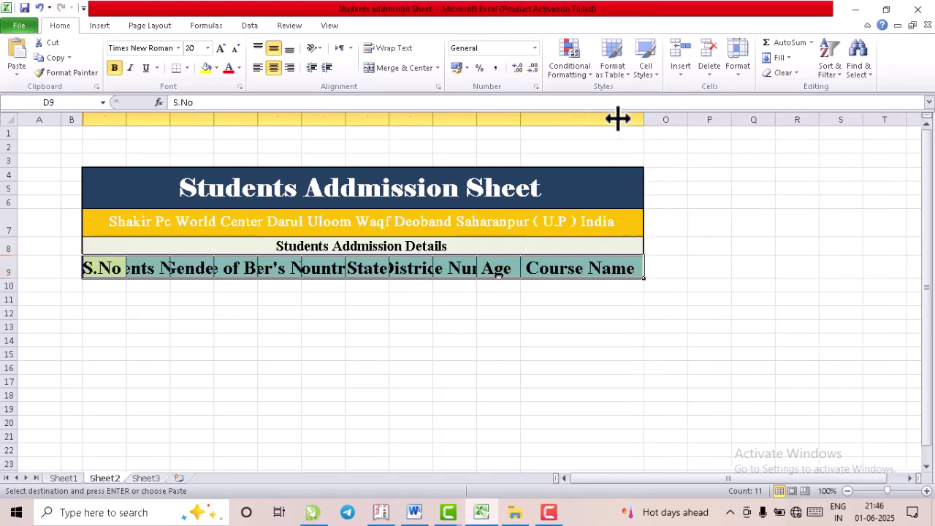
double_click(520, 120)
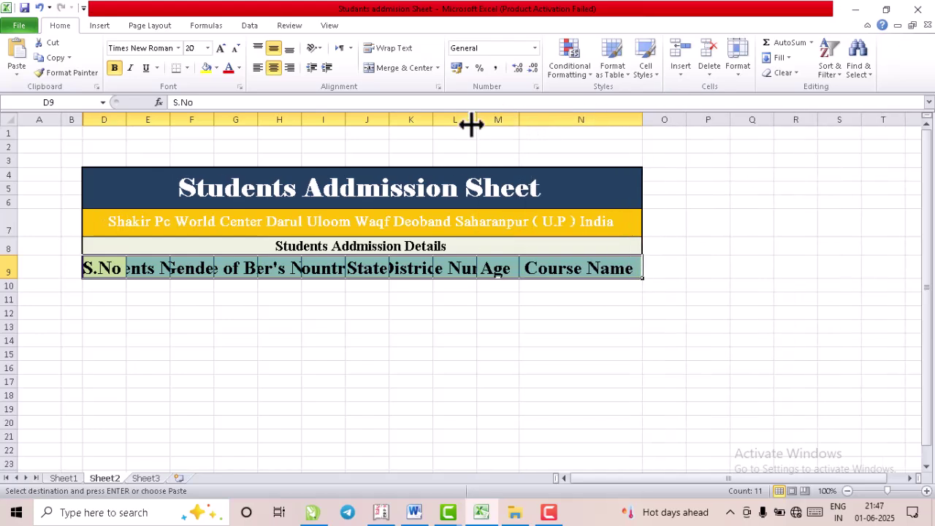
double_click(475, 117)
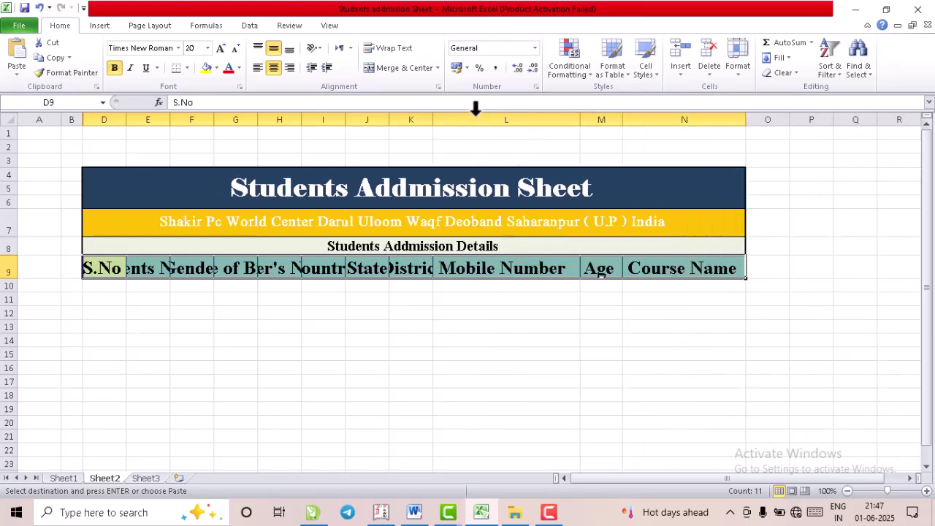
double_click(433, 120)
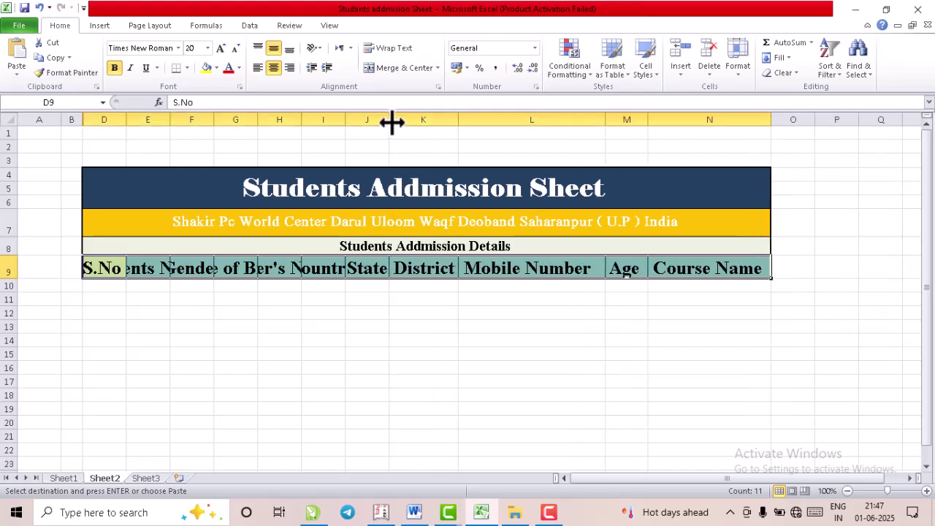
double_click(389, 121)
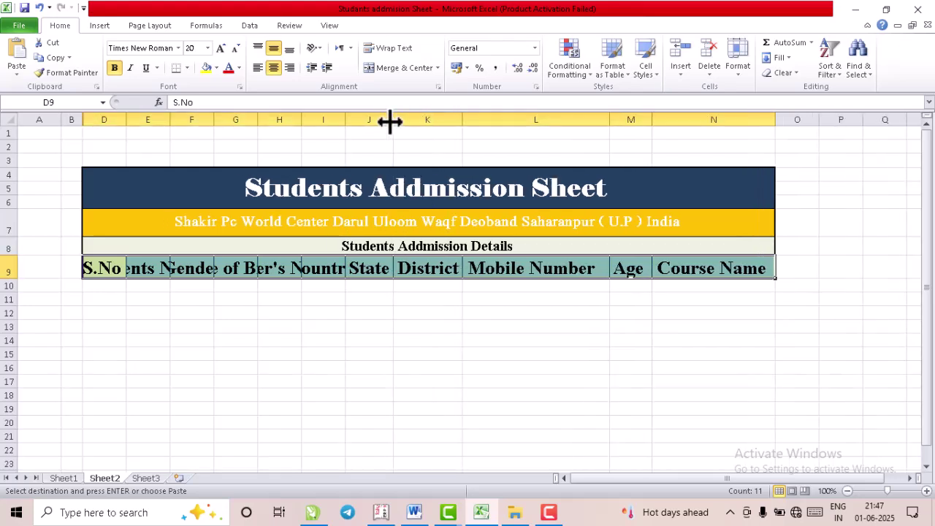
double_click(345, 121)
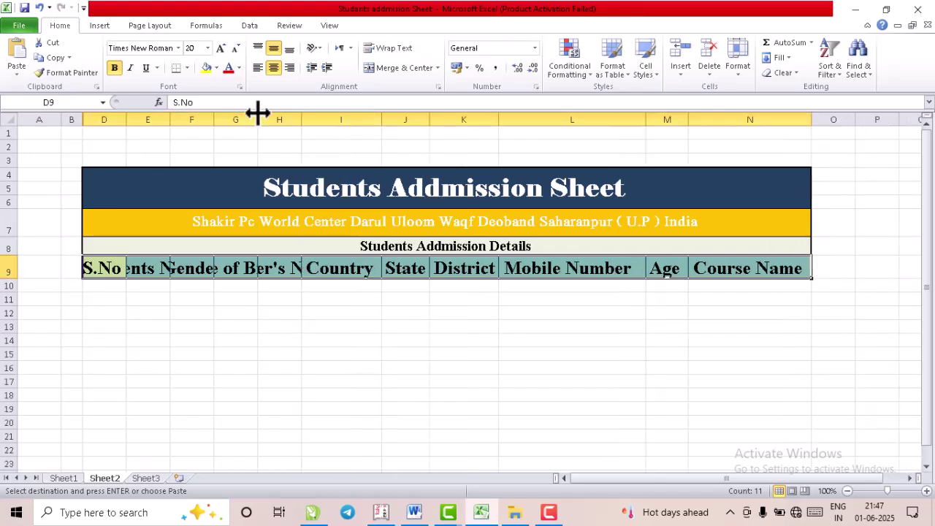
double_click(302, 120)
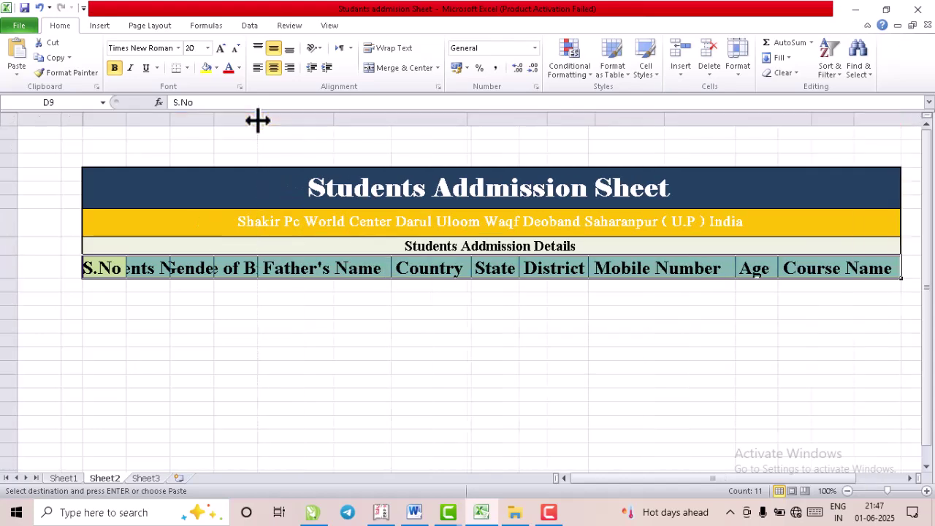
double_click(257, 119)
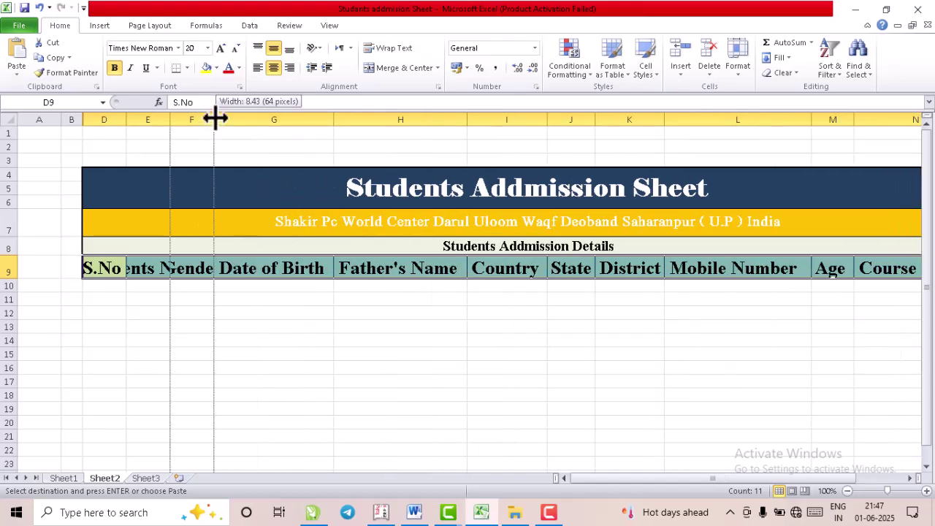
double_click(214, 120)
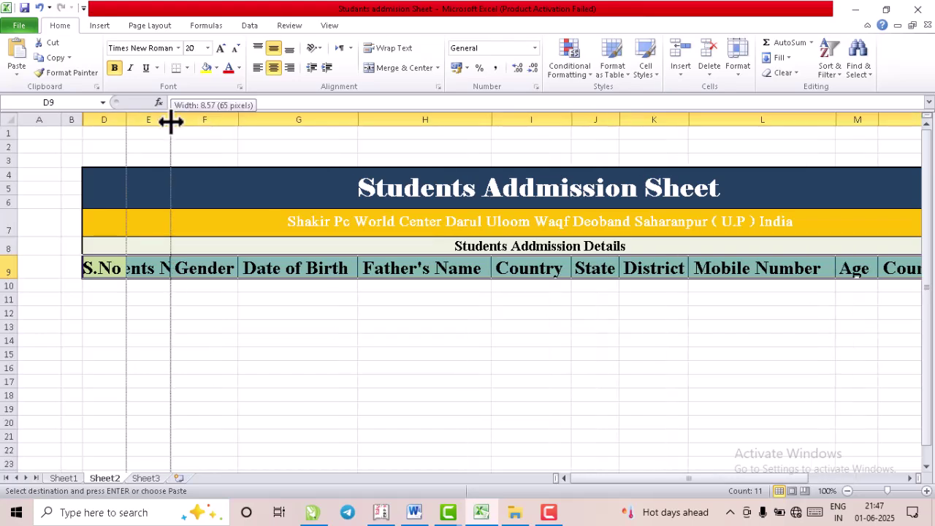
double_click(170, 120)
double_click(125, 120)
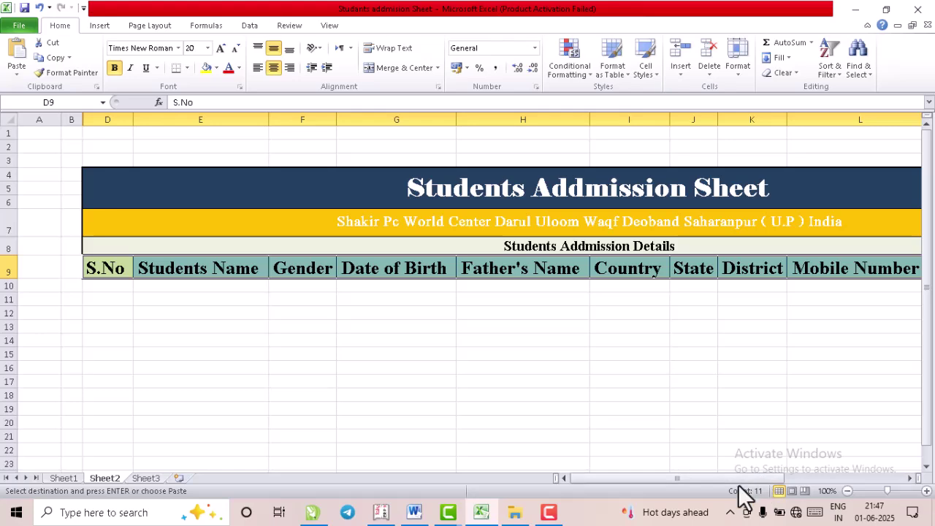
left_click(909, 479)
- Apply All Borders to the empty table range D10:N28 beneath the headings
left_click(909, 479)
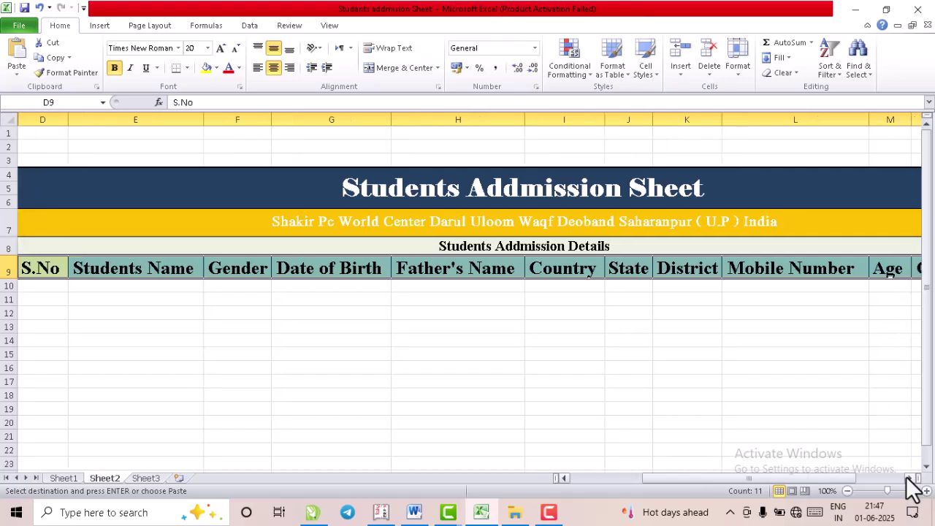
scroll(675, 409, "down", 1, "ctrl")
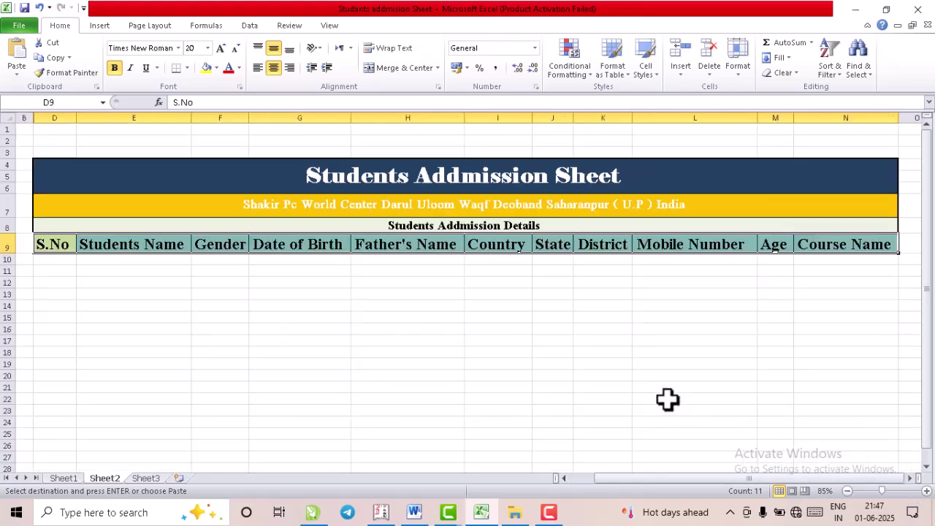
left_click(365, 291)
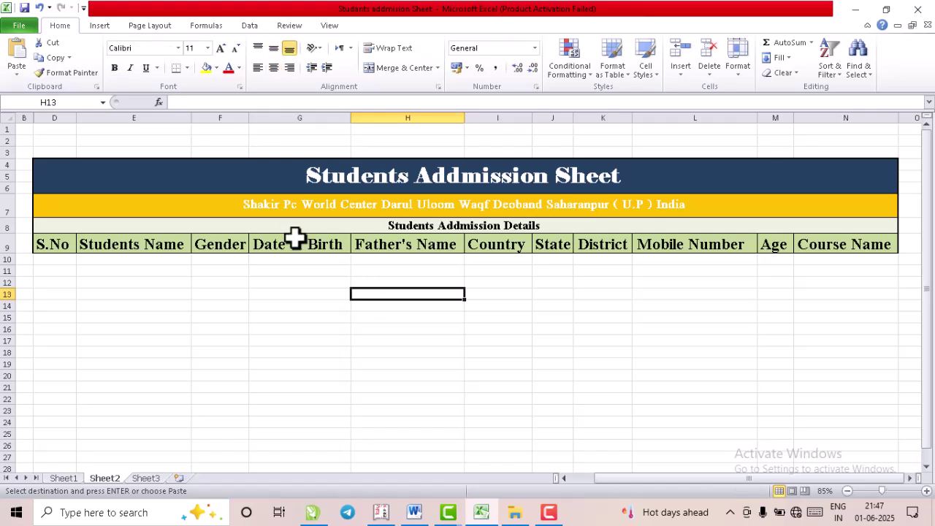
left_click_drag(53, 260, 816, 467)
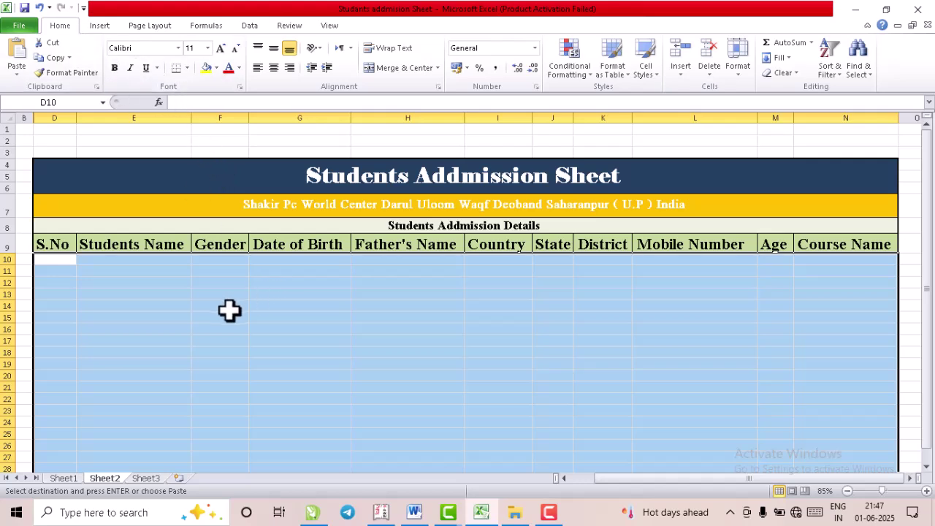
left_click(188, 72)
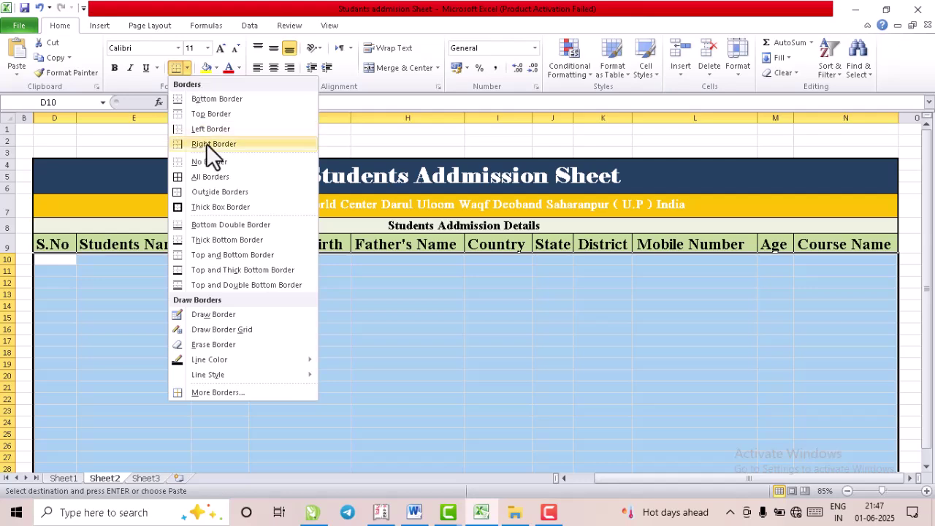
left_click(220, 177)
left_click(103, 296)
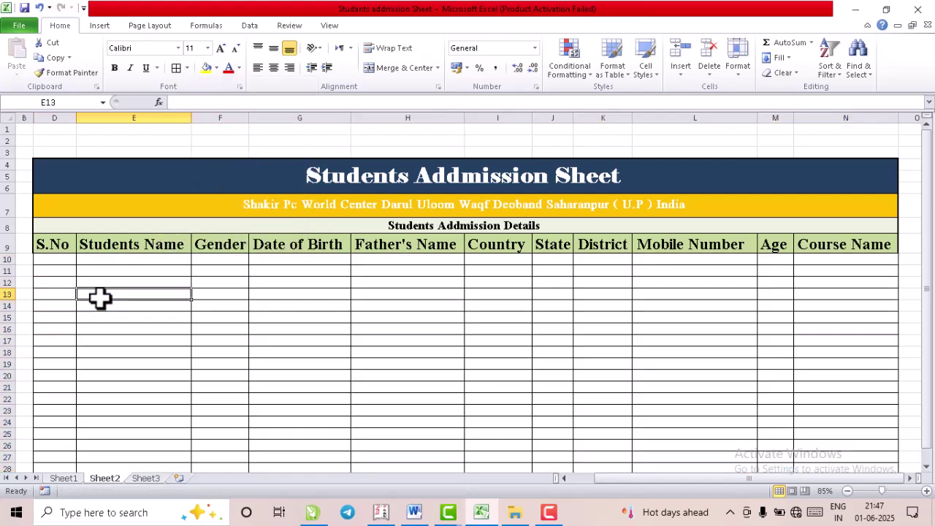
left_click_drag(57, 260, 847, 447)
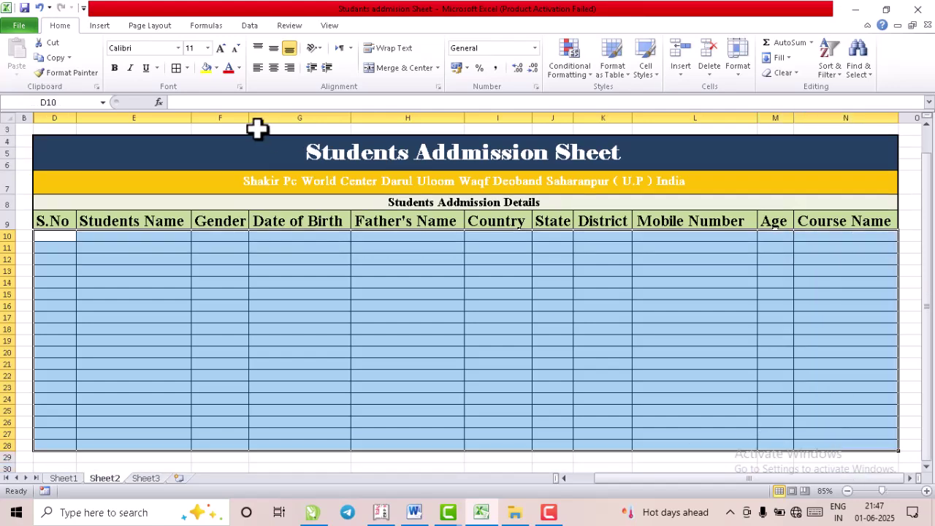
- Set the table body to 16 pt and fill S.No with 1 to 19 in D10:D28
left_click(208, 48)
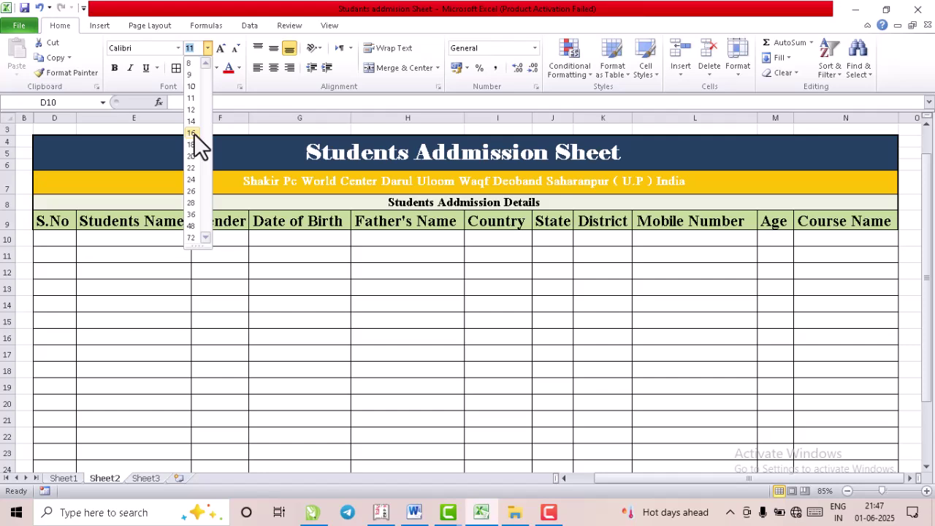
left_click(194, 133)
left_click(60, 241)
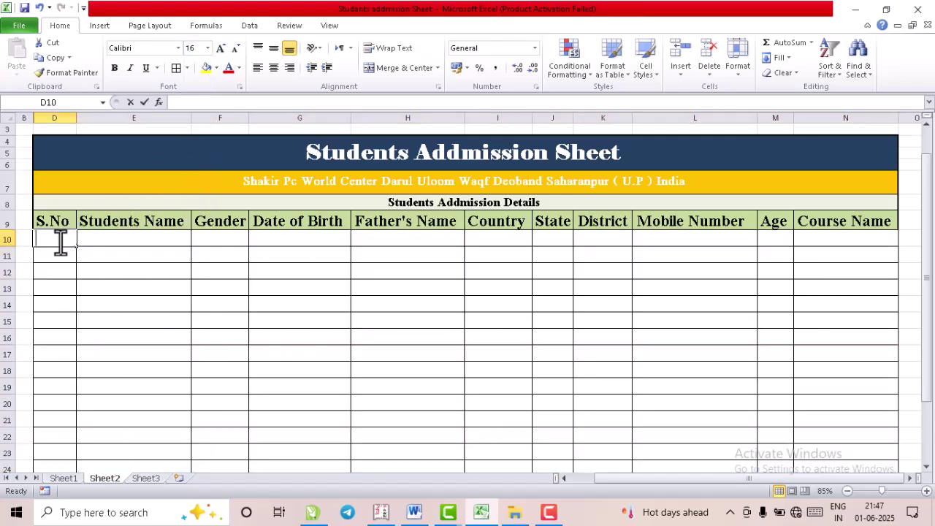
double_click(60, 240)
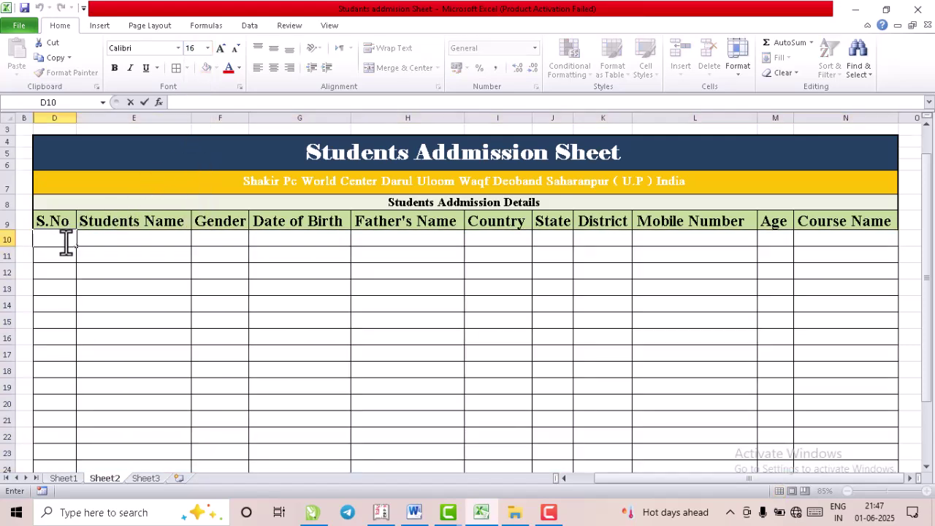
type("1")
key("Return")
type("2")
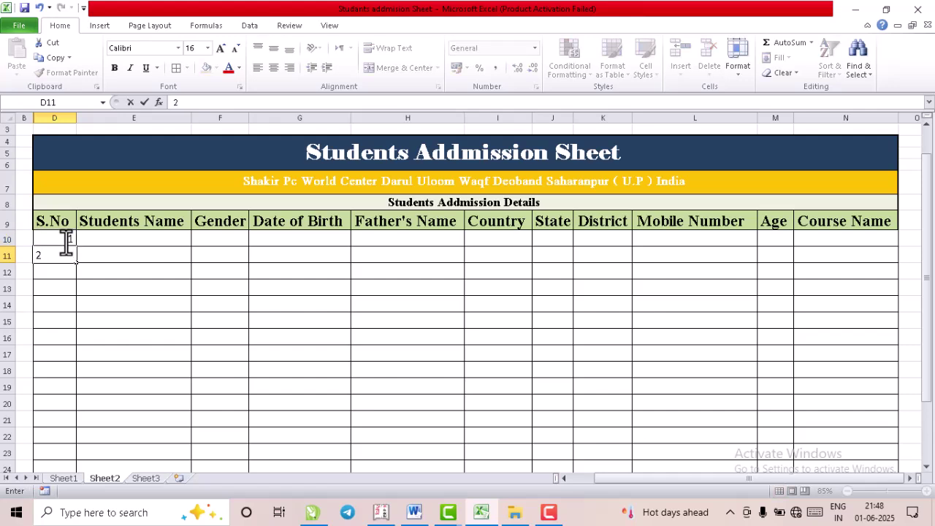
left_click_drag(66, 240, 67, 258)
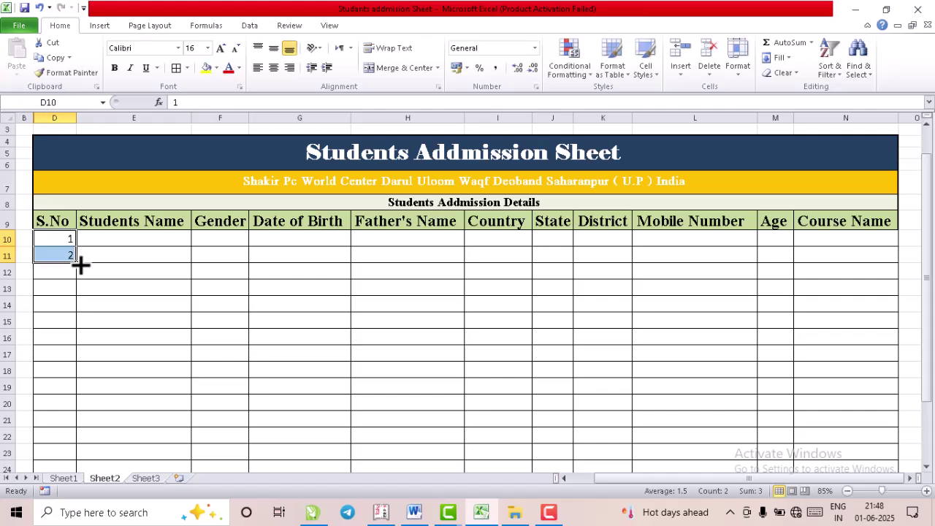
left_click_drag(79, 266, 78, 443)
scroll(96, 175, "up", 1)
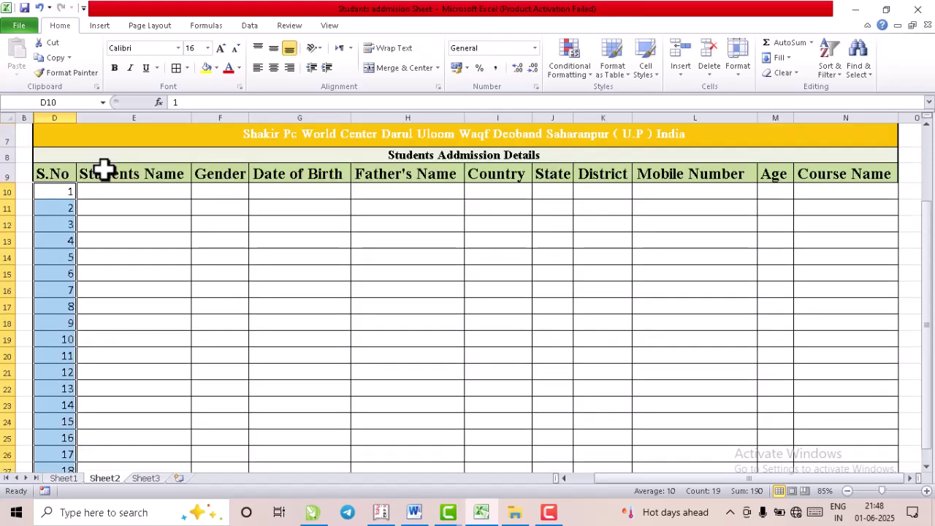
left_click(114, 188)
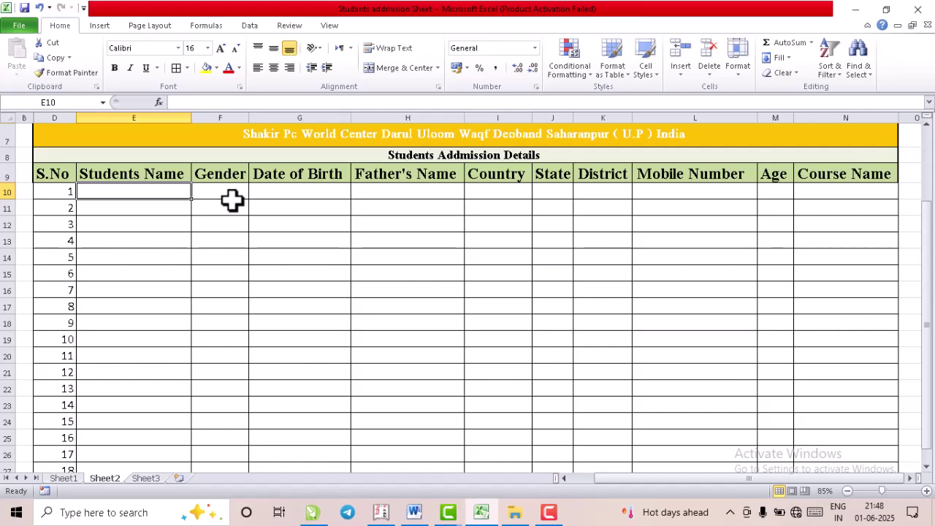
scroll(231, 202, "up", 2)
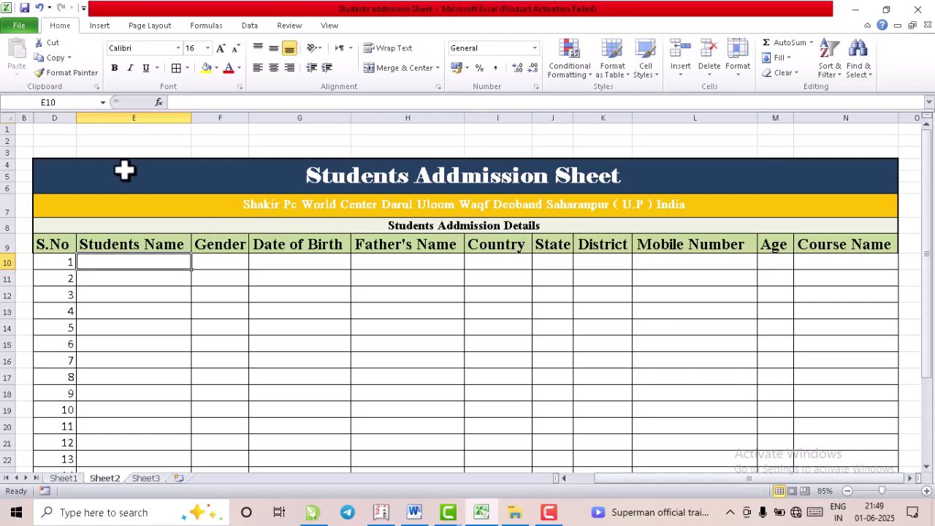
- Open the Options dialog from the File menu
left_click(22, 26)
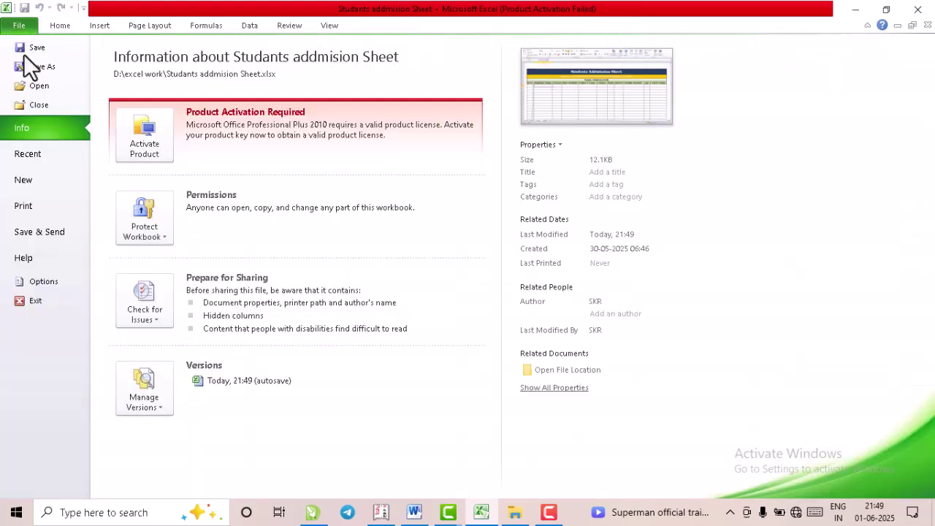
left_click(43, 280)
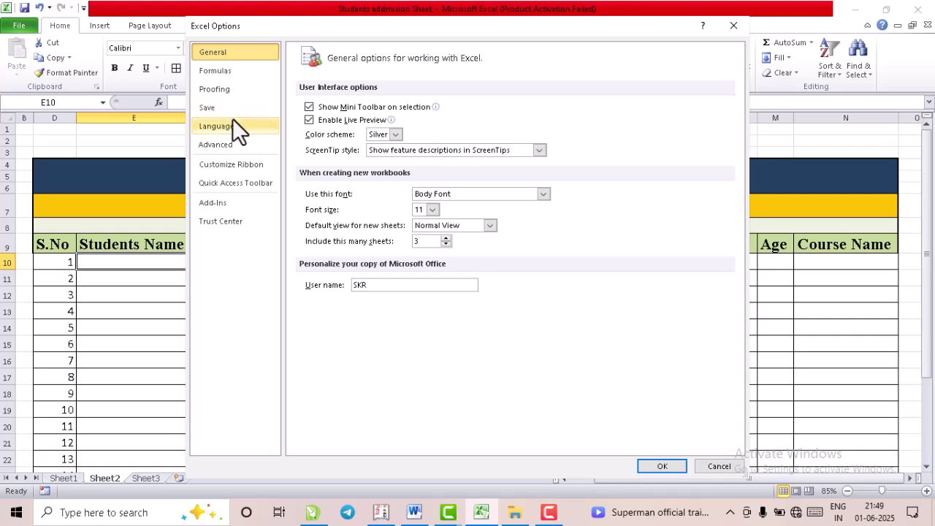
- In Customize Ribbon, list All Commands and add a New Tab with a New Group
left_click(228, 172)
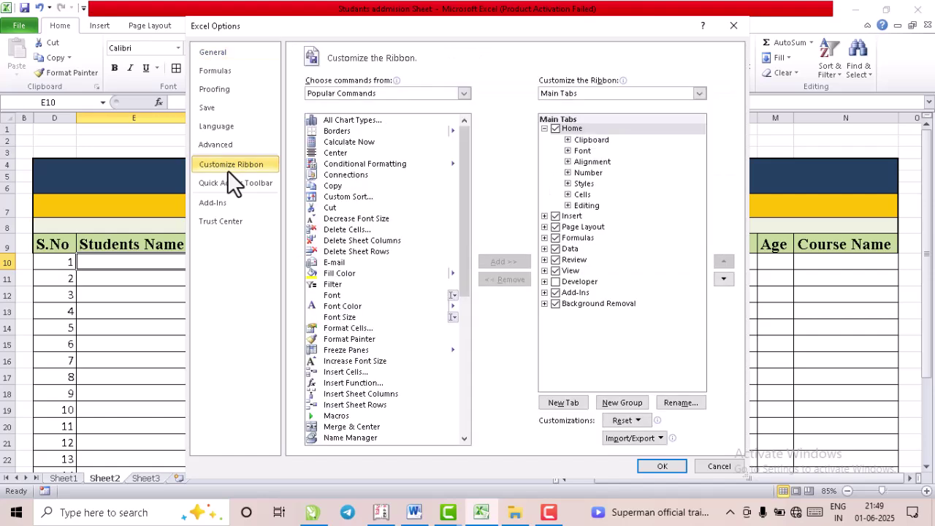
left_click(329, 95)
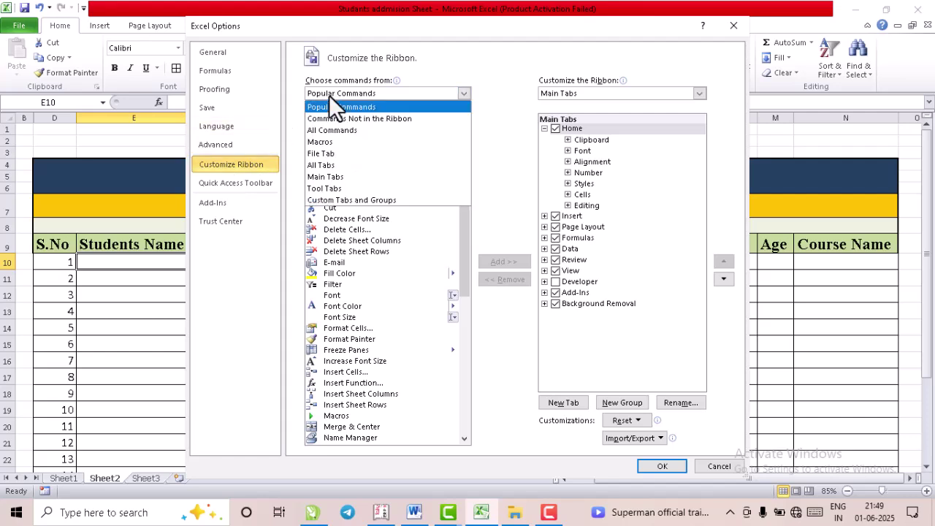
left_click(319, 131)
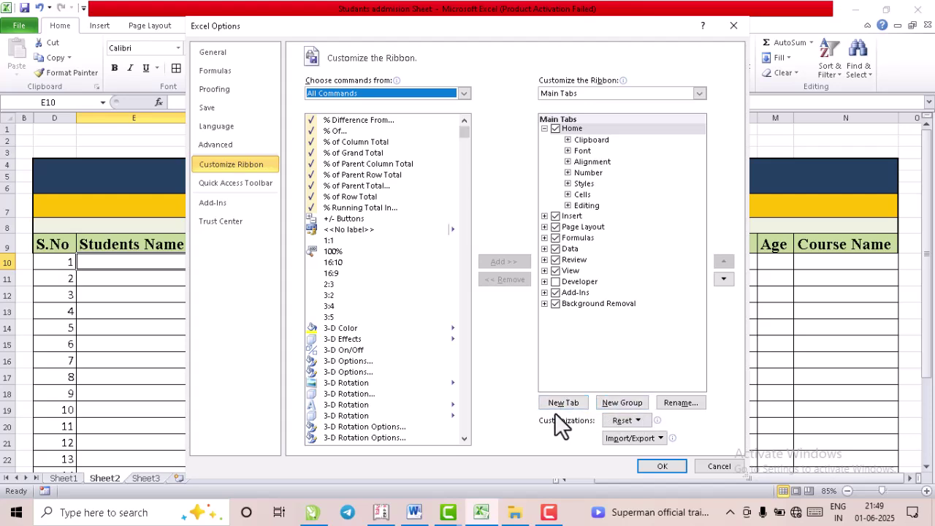
left_click(564, 404)
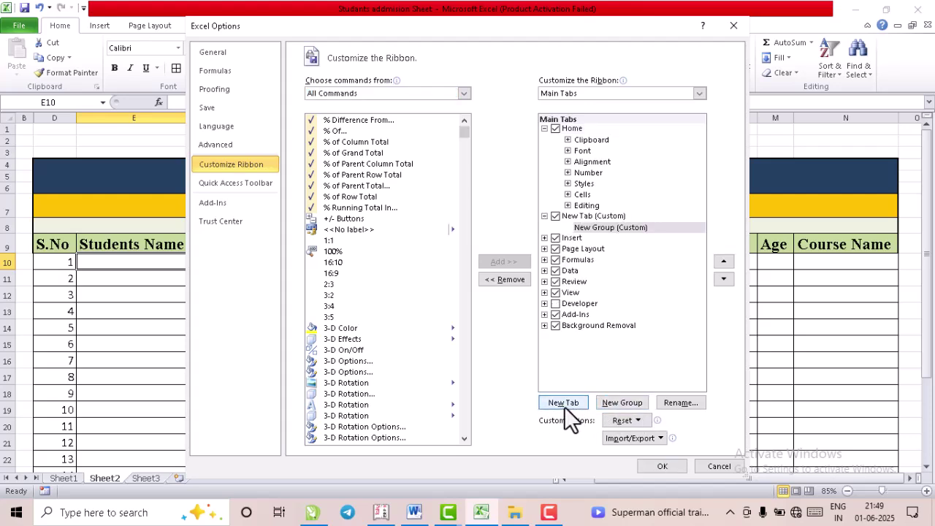
- Add the Form command to the new group and apply the ribbon changes
scroll(467, 214, "down", 20)
scroll(468, 216, "down", 20)
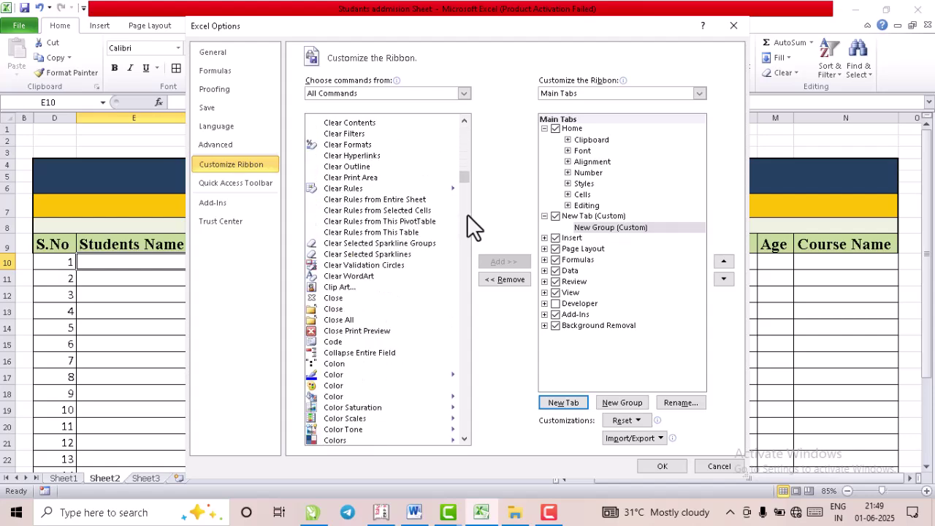
scroll(467, 214, "down", 20)
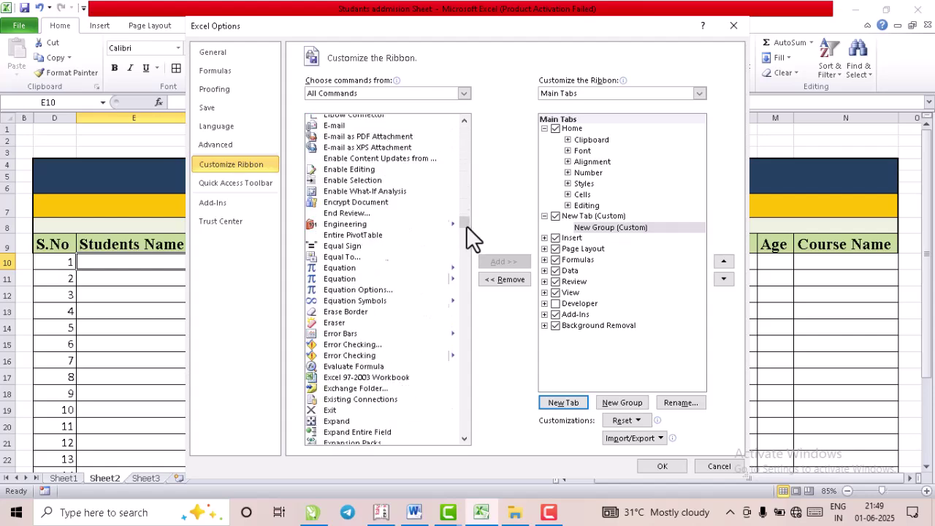
scroll(463, 250, "down", 6)
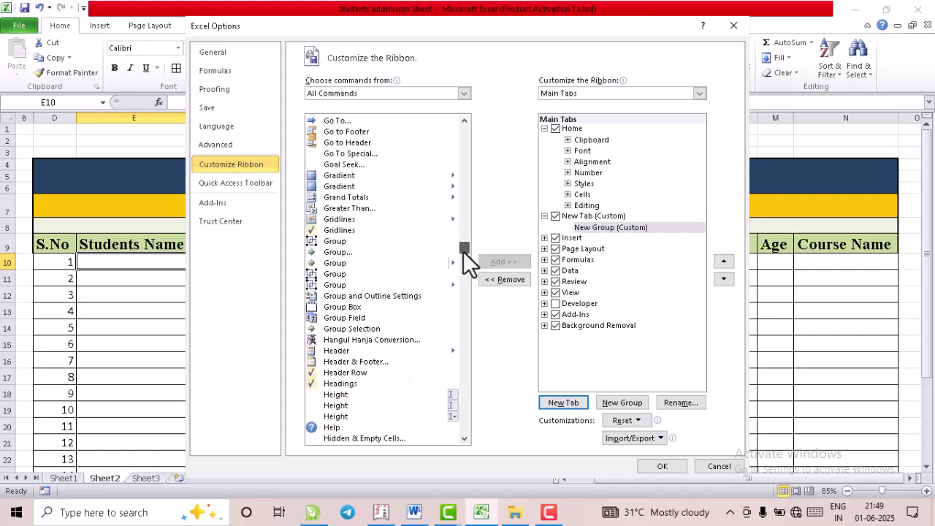
scroll(463, 252, "down", 12)
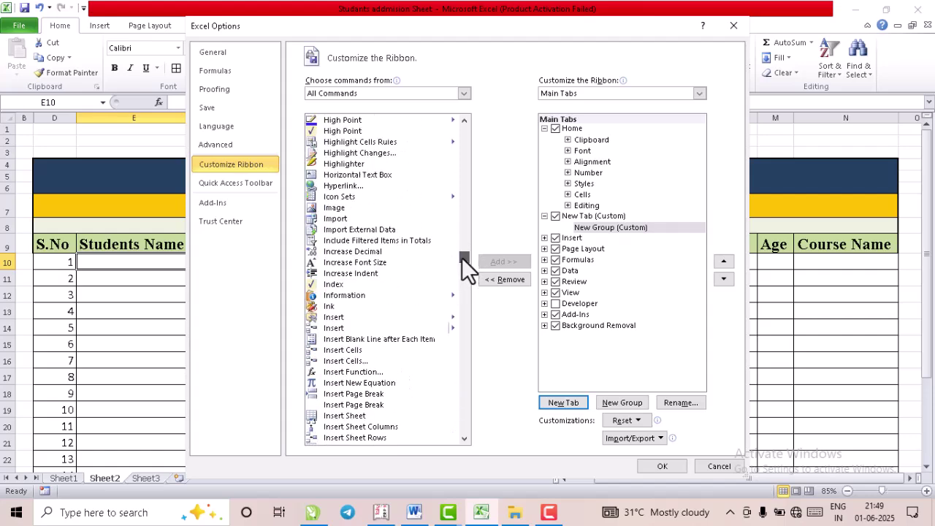
scroll(461, 256, "up", 8)
scroll(460, 246, "up", 20)
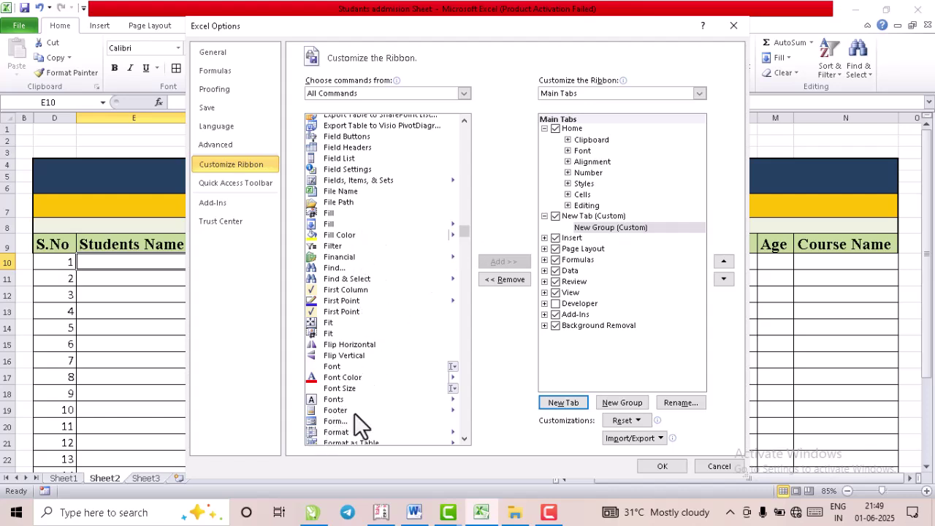
left_click(332, 425)
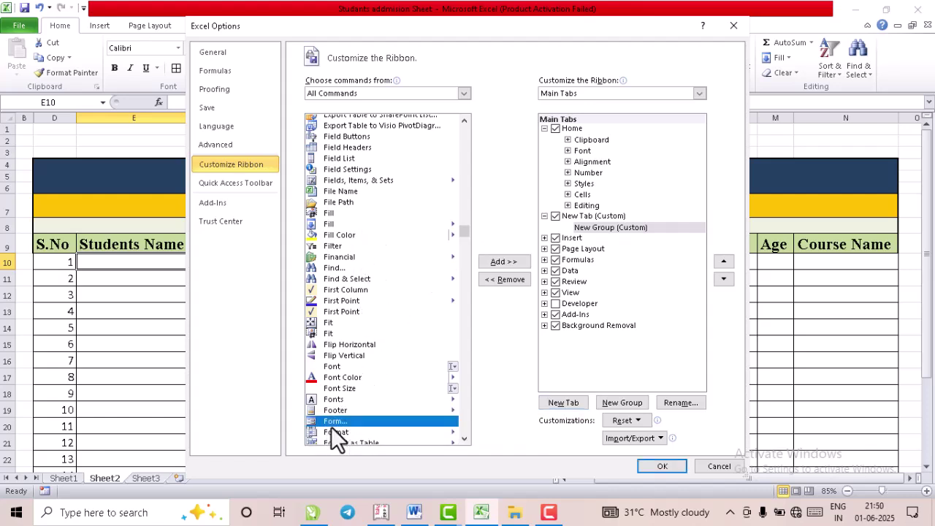
left_click(500, 263)
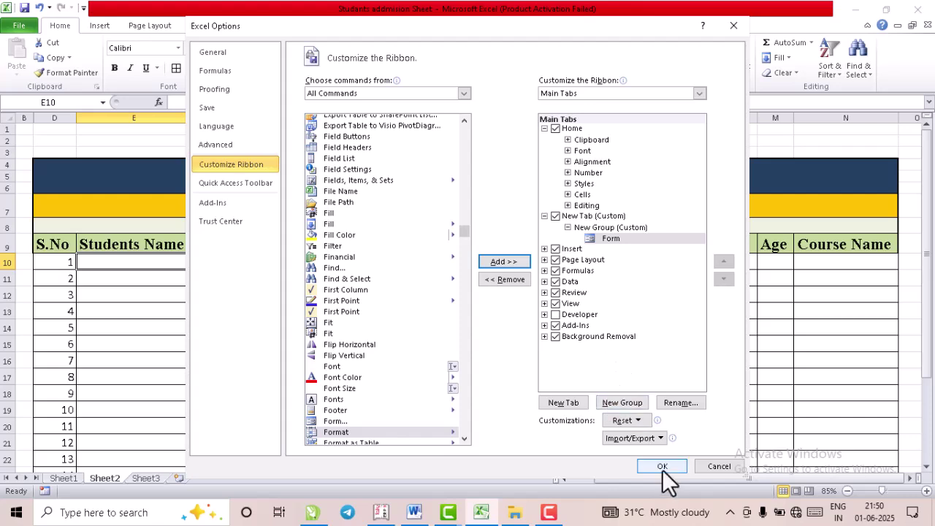
left_click(662, 468)
left_click(497, 311)
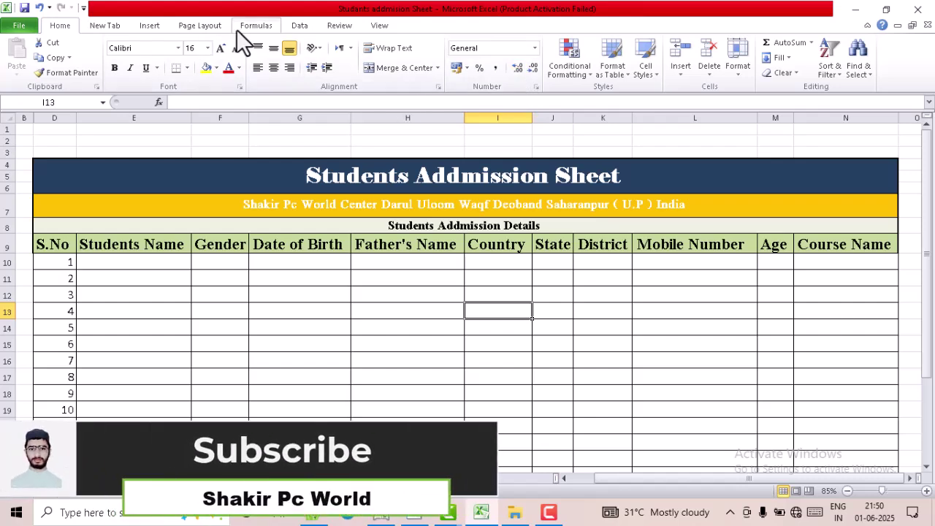
- Show the custom New Tab and select the headers E9:N9, Students Name through Course Name
left_click(117, 30)
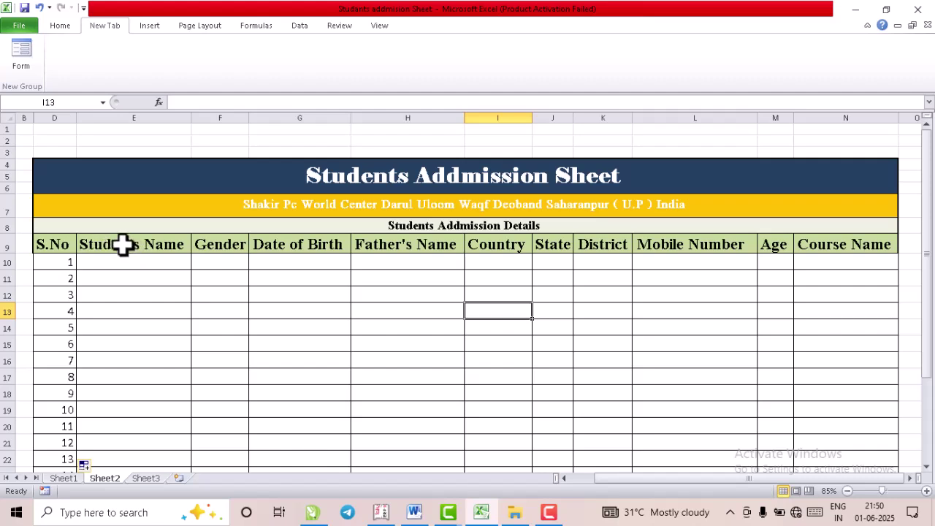
left_click(129, 246)
left_click_drag(130, 245, 813, 246)
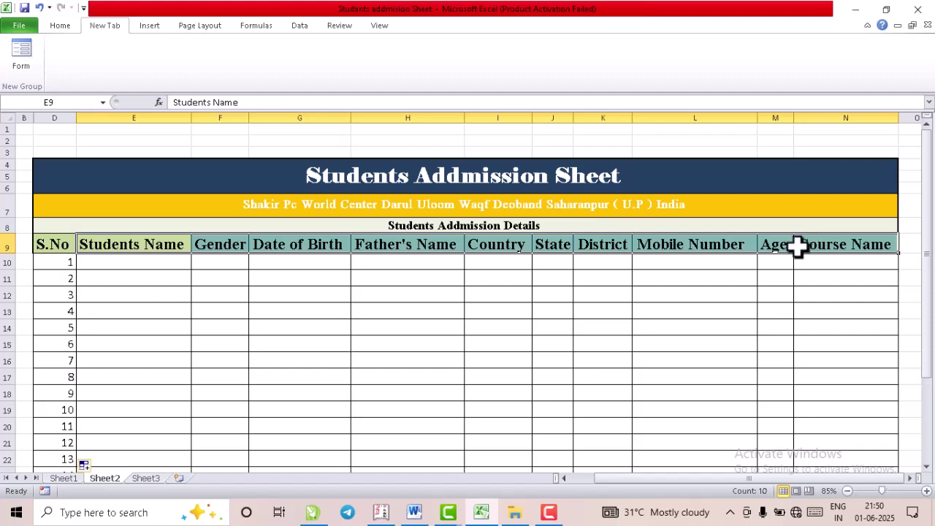
- Open Sheet2's data form from New Tab, accepting the first row as column labels, and move it higher
left_click(20, 62)
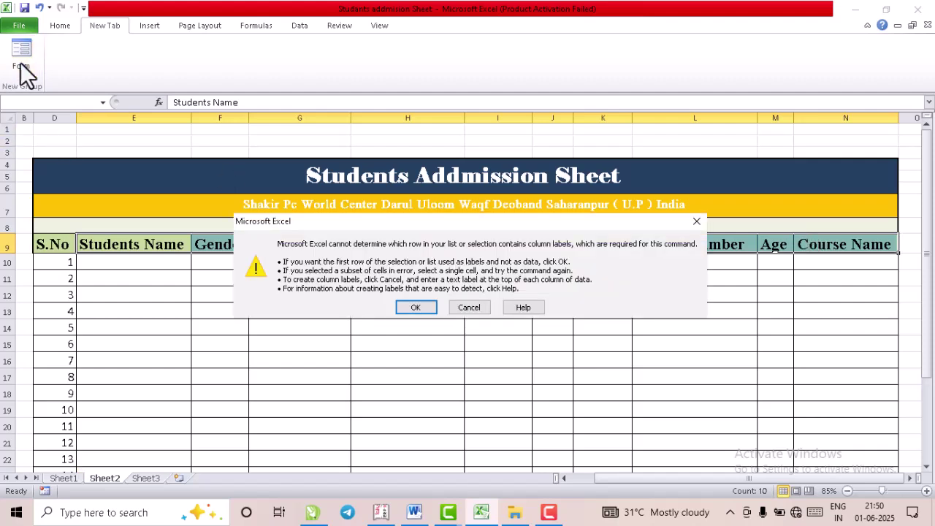
left_click(412, 309)
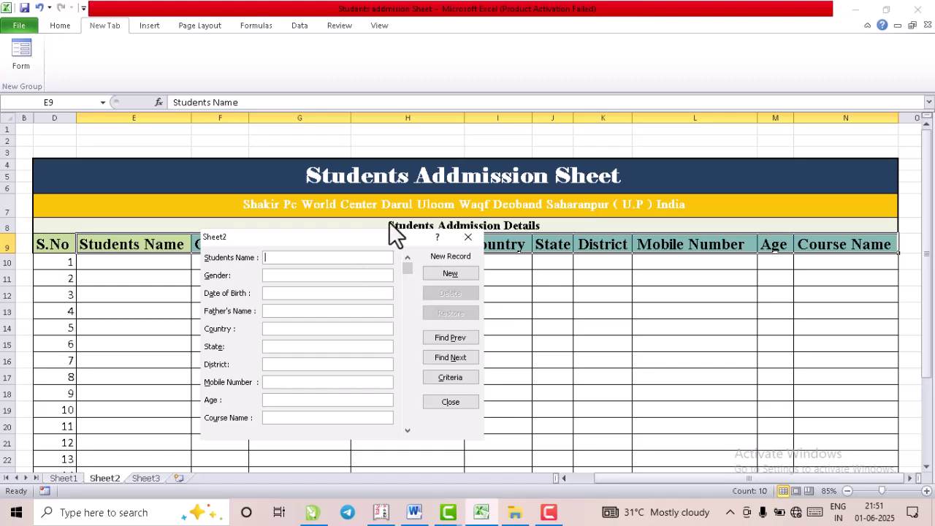
left_click_drag(346, 237, 396, 150)
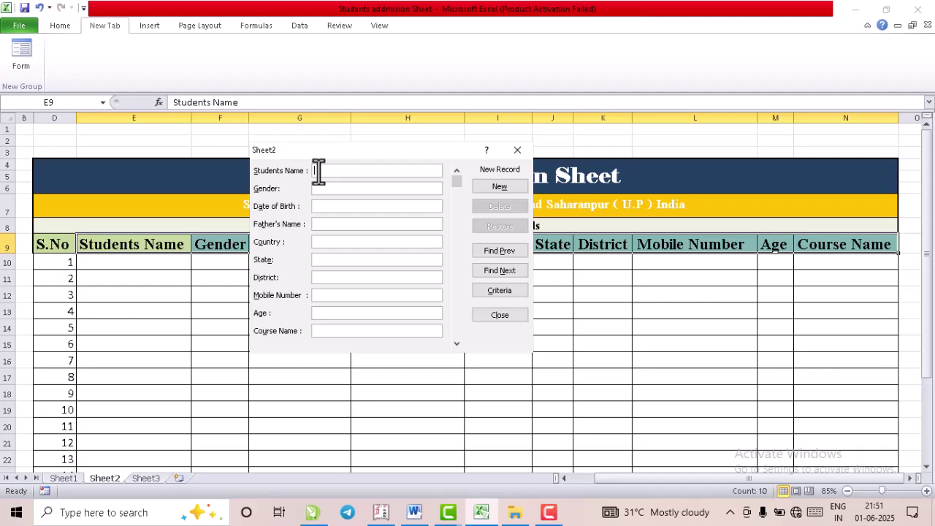
- Enter the first student's name, Male, 2/5/2003, the father's name, India and Up
type("Ar")
type("baz")
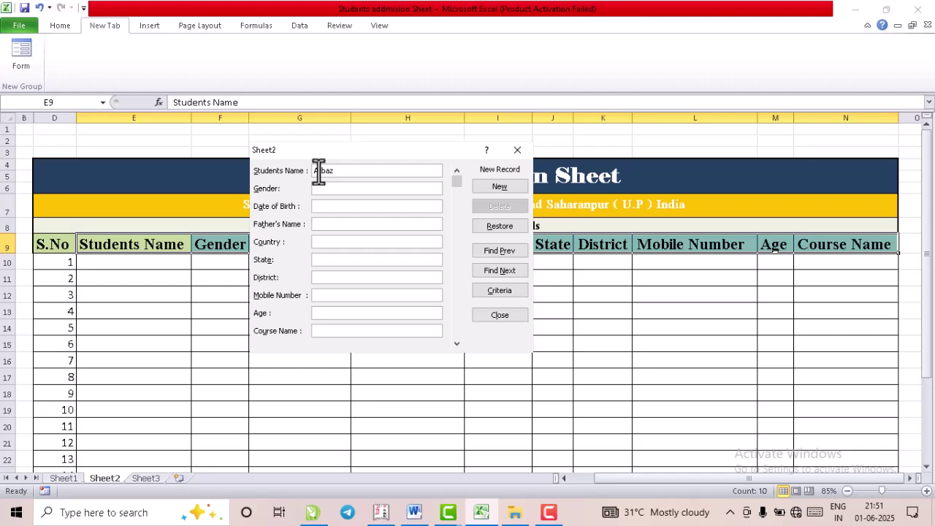
key("Tab")
type("Male")
key("Tab")
type("2/")
type("5/200")
type("3")
type("Majid")
type("India")
type("Up")
- Add district sharanpur, the mobile number, age 22 and course Speking, and save it as row 10
type("sharan")
type("pur")
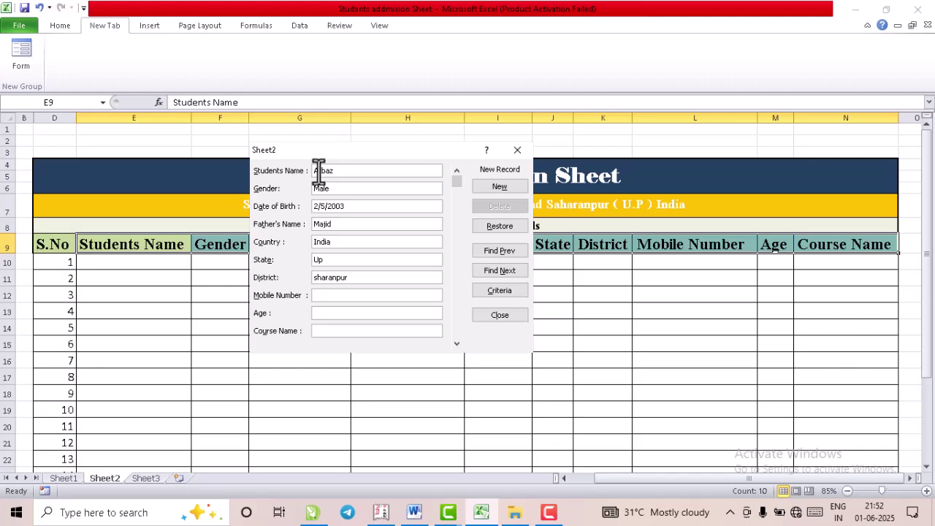
type("22")
type("Spe")
type("king")
left_click(506, 186)
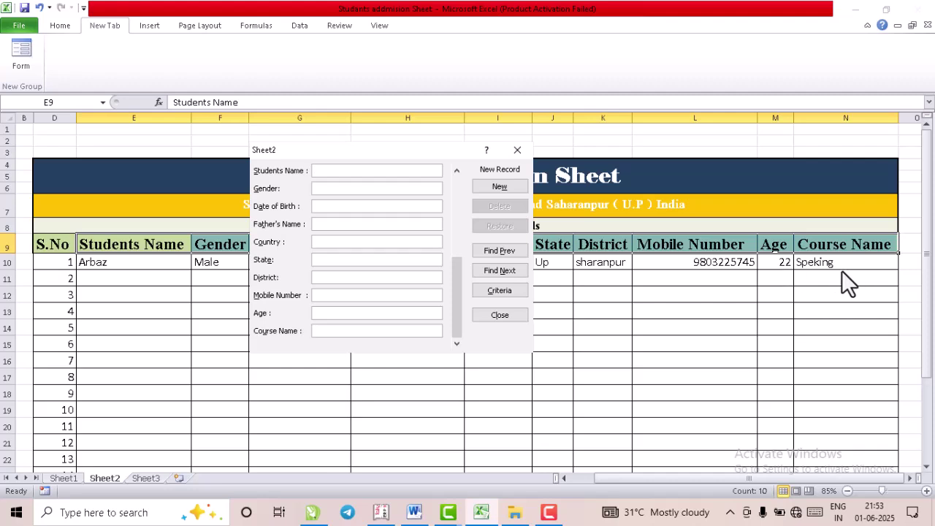
- Close the form and centre records E10:L13 both vertically and horizontally
left_click(517, 149)
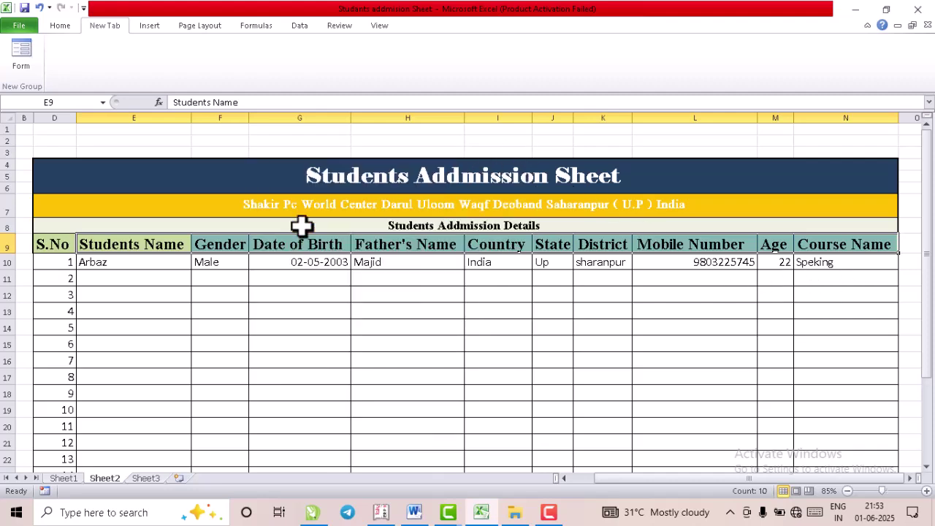
left_click(127, 267)
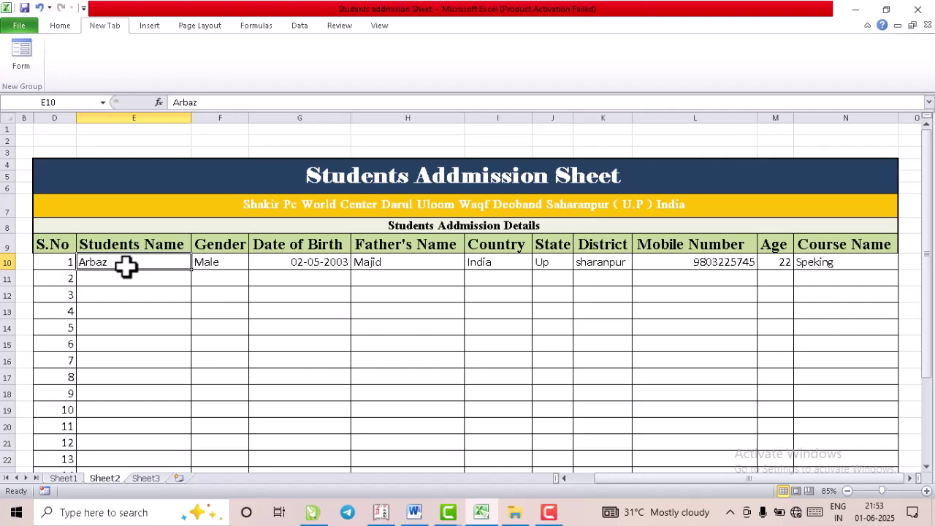
left_click_drag(109, 266, 860, 434)
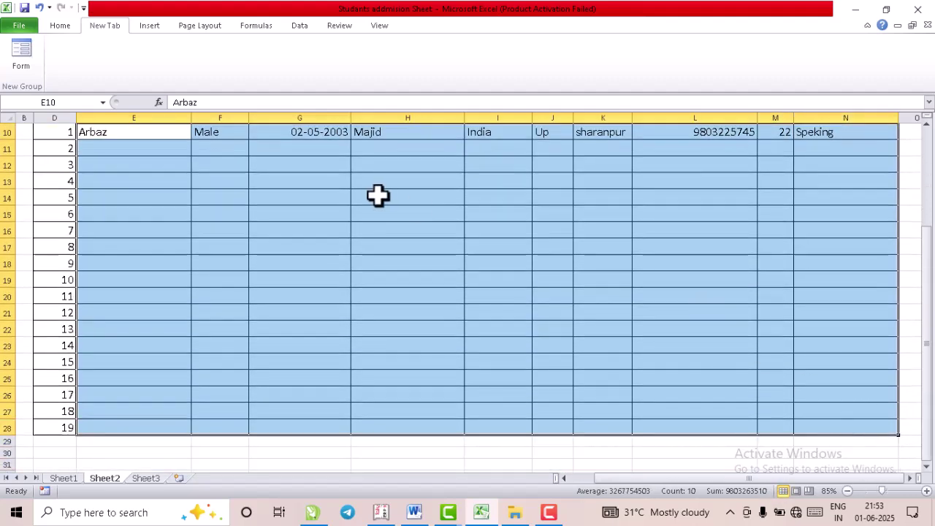
left_click(64, 28)
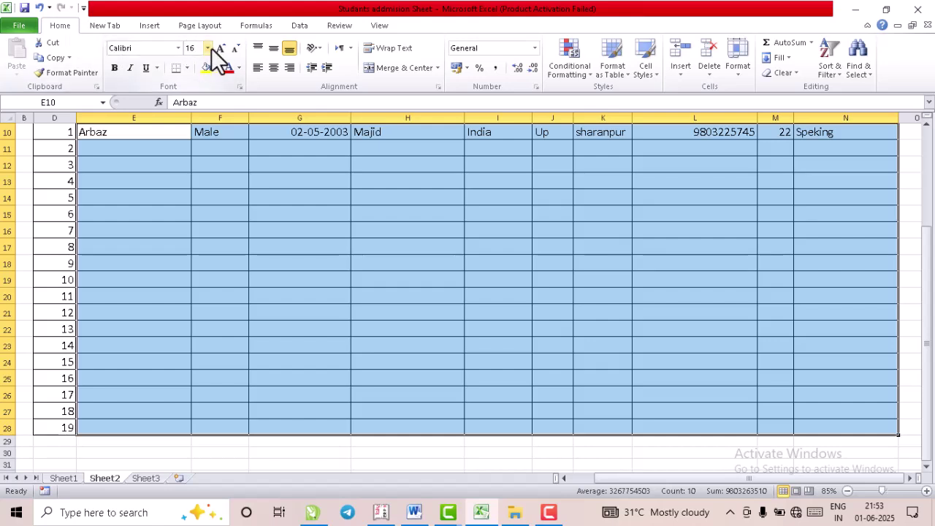
left_click(270, 51)
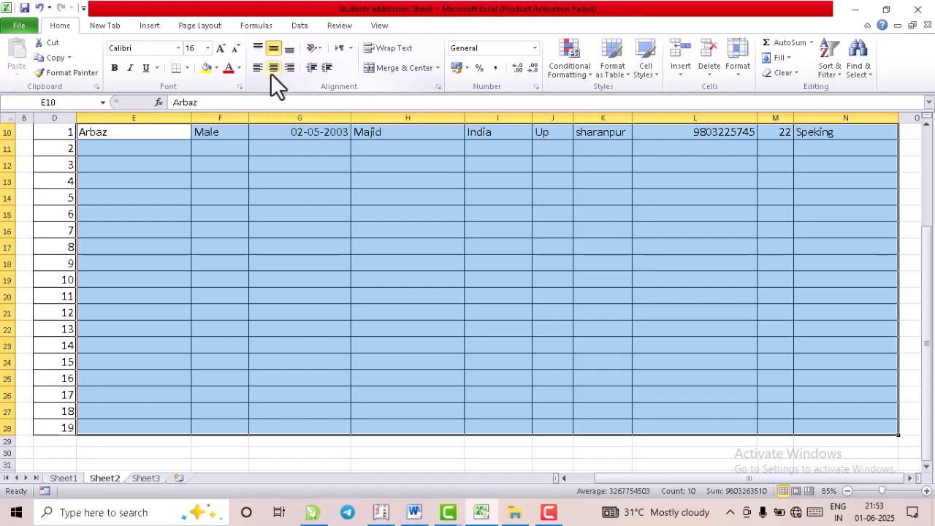
left_click(274, 67)
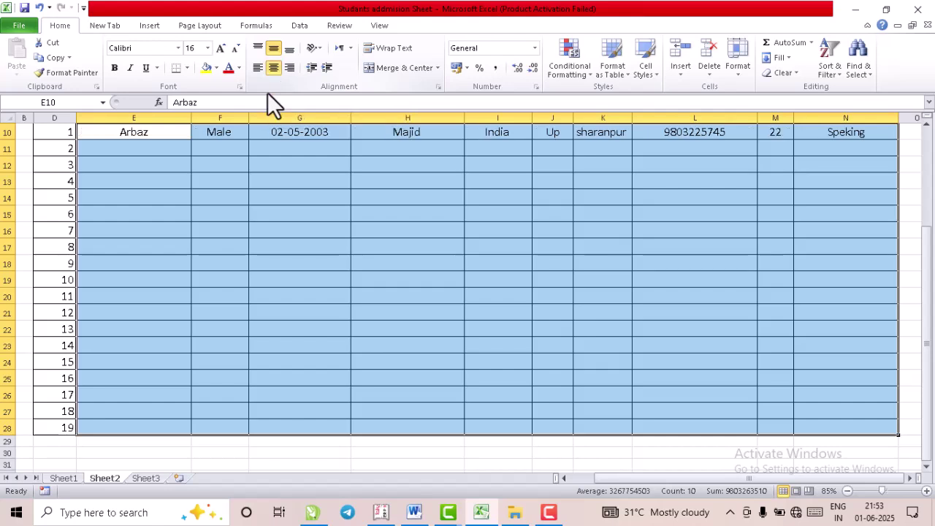
- Select the header row from Students Name to Course Name
scroll(420, 160, "up", 1)
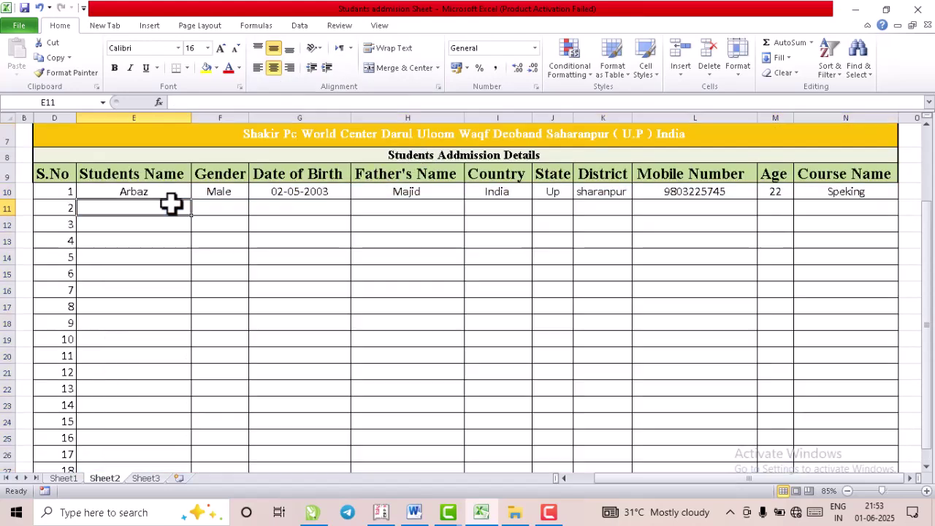
left_click(172, 204)
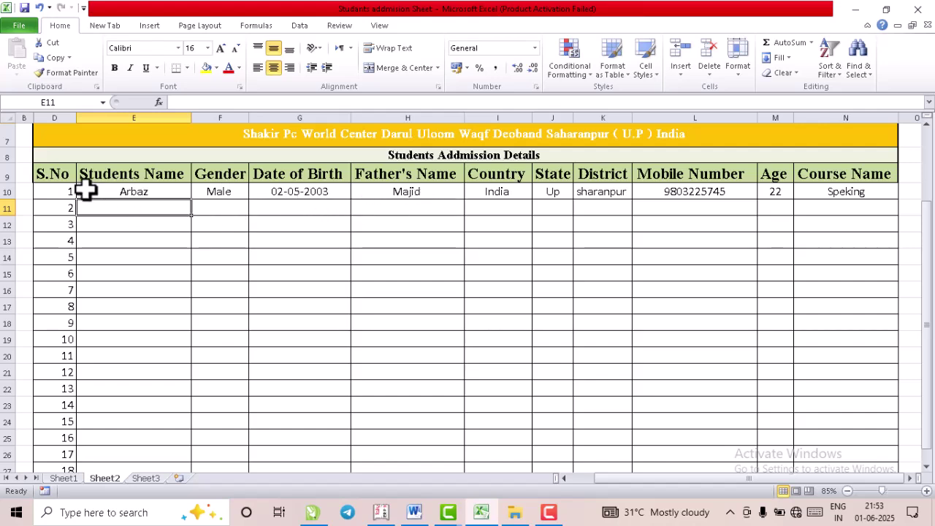
left_click_drag(102, 173, 867, 173)
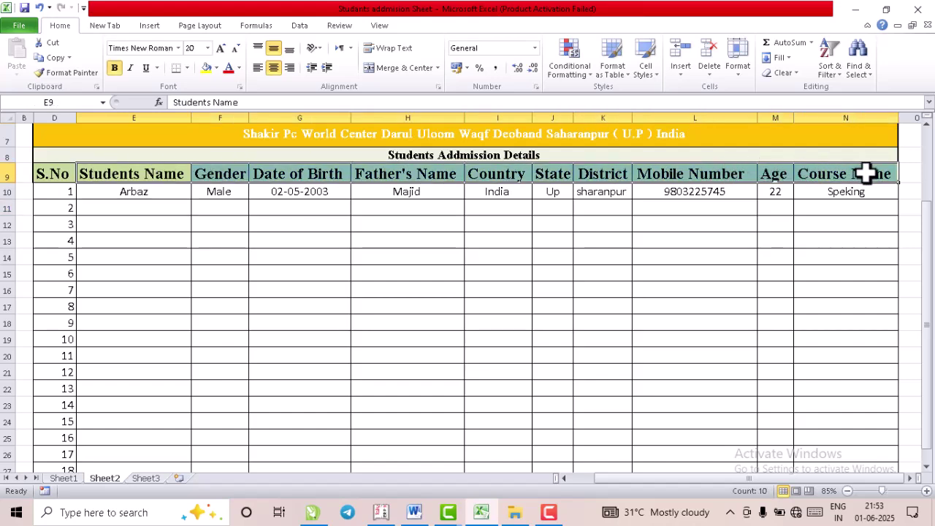
- Reopen the data form from New Tab and start a blank new record
left_click(110, 22)
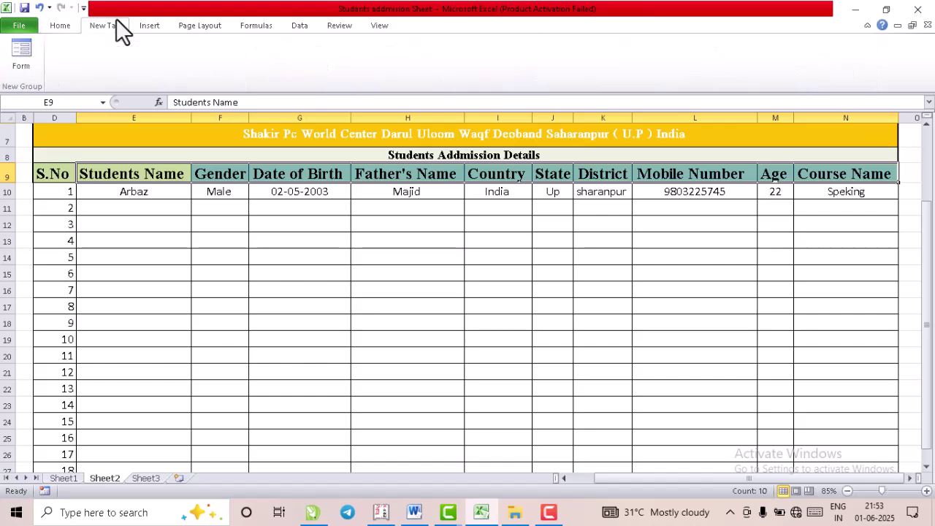
left_click(16, 56)
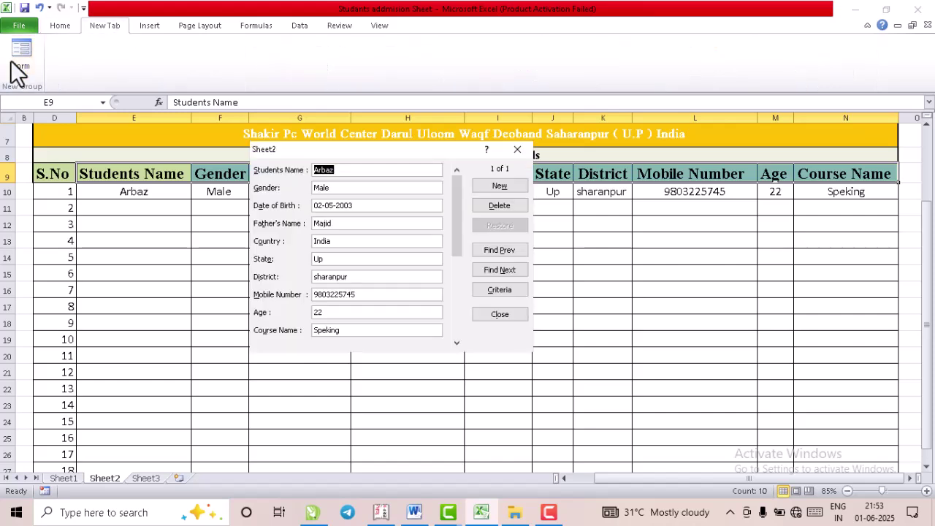
left_click(498, 185)
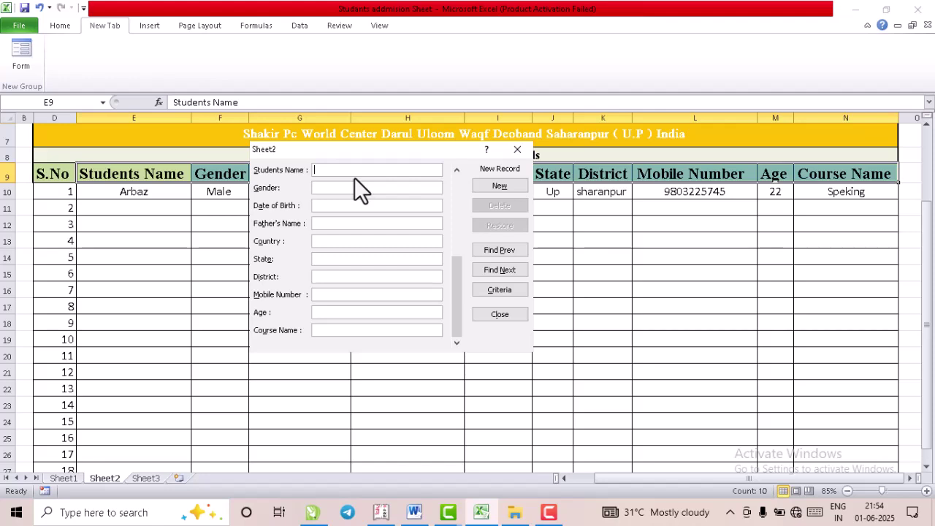
- Enter the second student's name, Male, 2/5/2003, the father's name, Nepal and the state
type("Fahim")
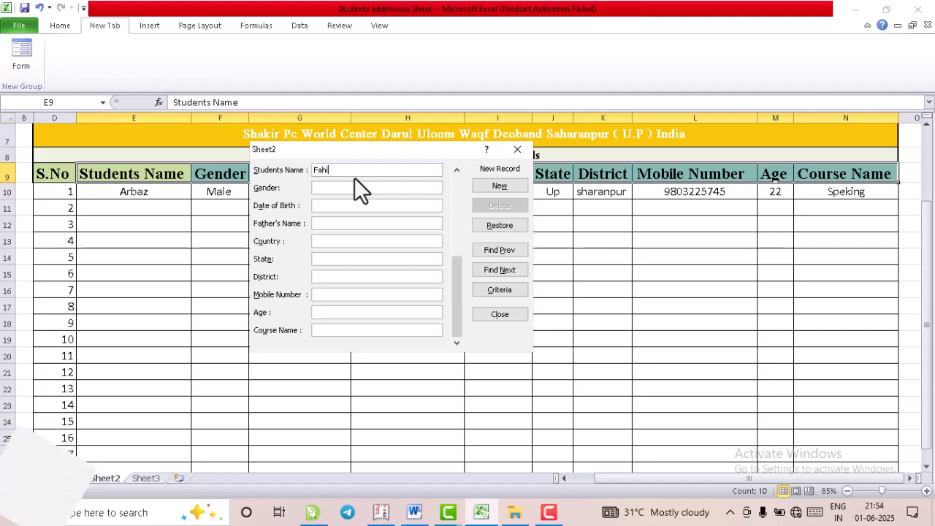
key("Tab")
type("Mal")
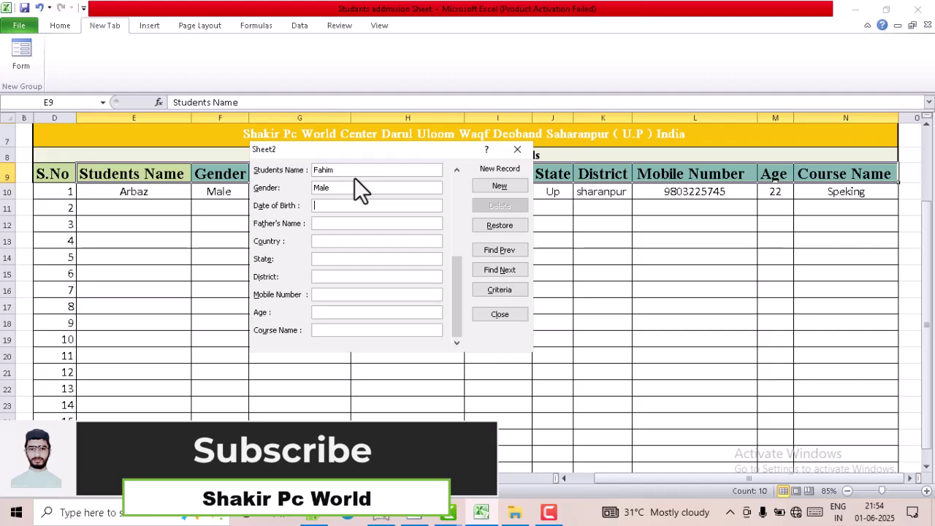
type("2/5/2003")
key("Tab")
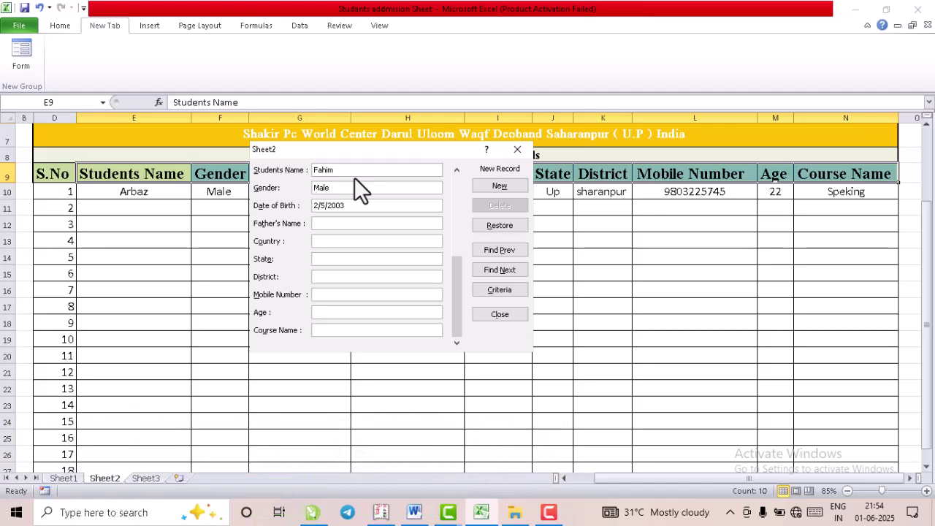
type("Sajid")
type(" Nepal")
key("Tab")
type("2")
key("Tab")
- Fill district Pokhra, the mobile number, age 20 and course Neet
type("Pokhra")
key("Tab")
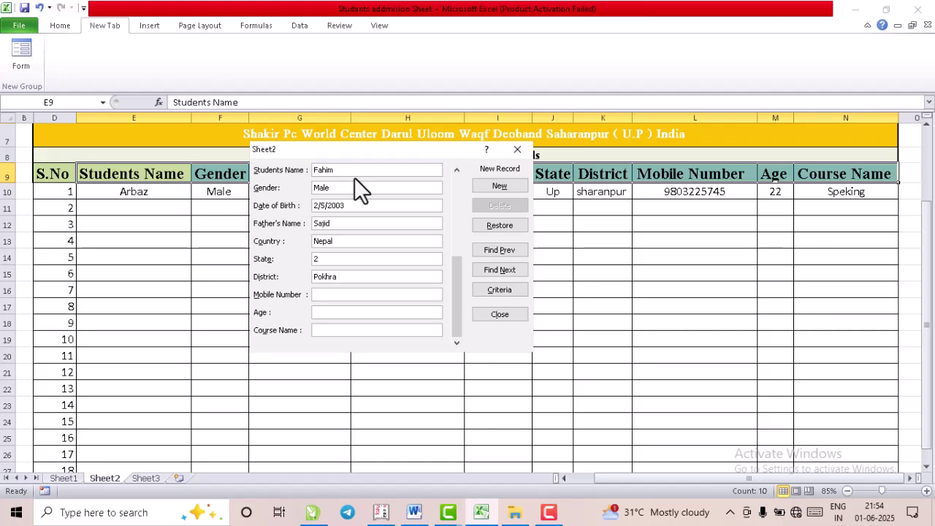
type("3")
key("BackSpace")
type("20")
type("Nee")
type("t")
- Save the second record, then add the third student as Female, born 2/8/2000, in row 12
left_click(500, 186)
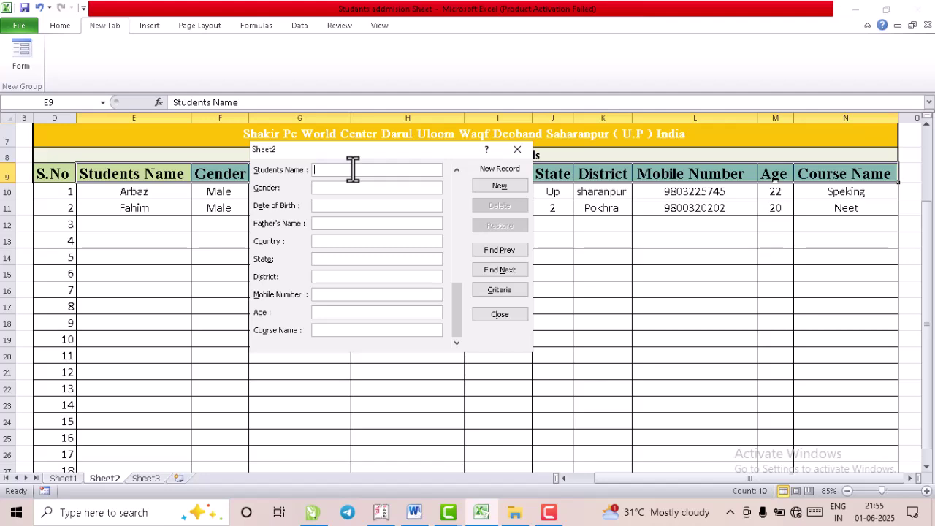
type("Far")
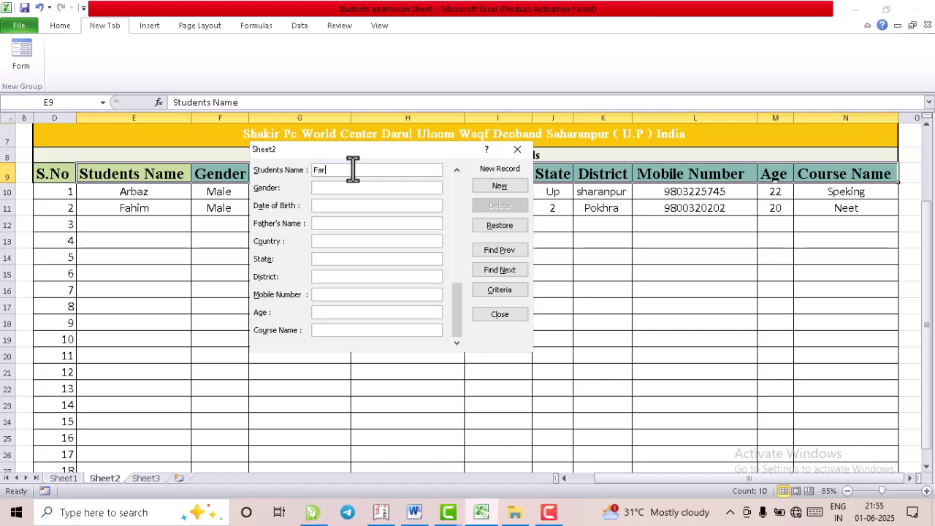
type("zanh")
key("Tab")
type("Female")
key("Tab")
type("2/8/2000")
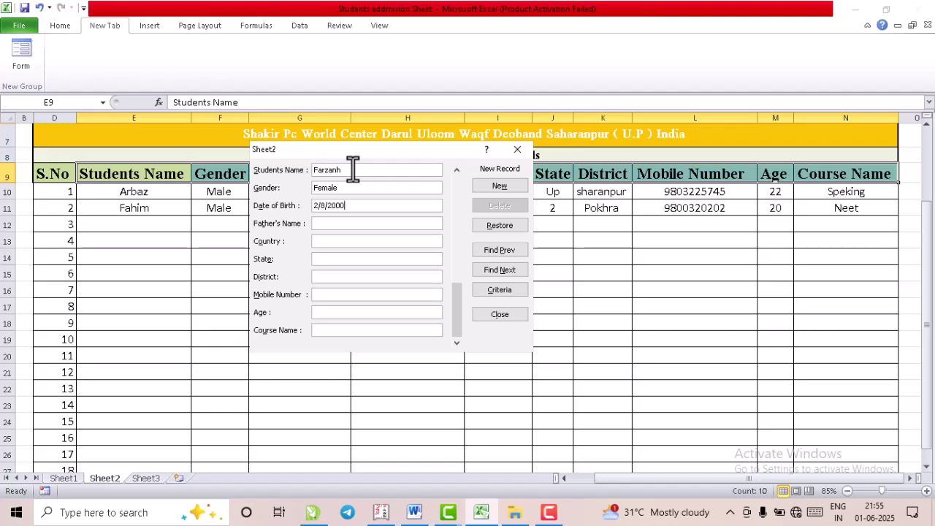
key("Return")
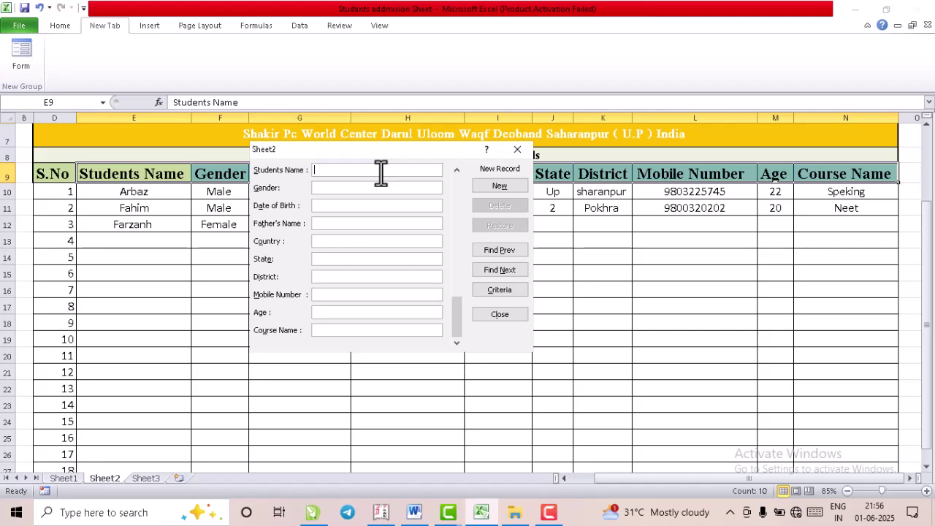
type("Farhana")
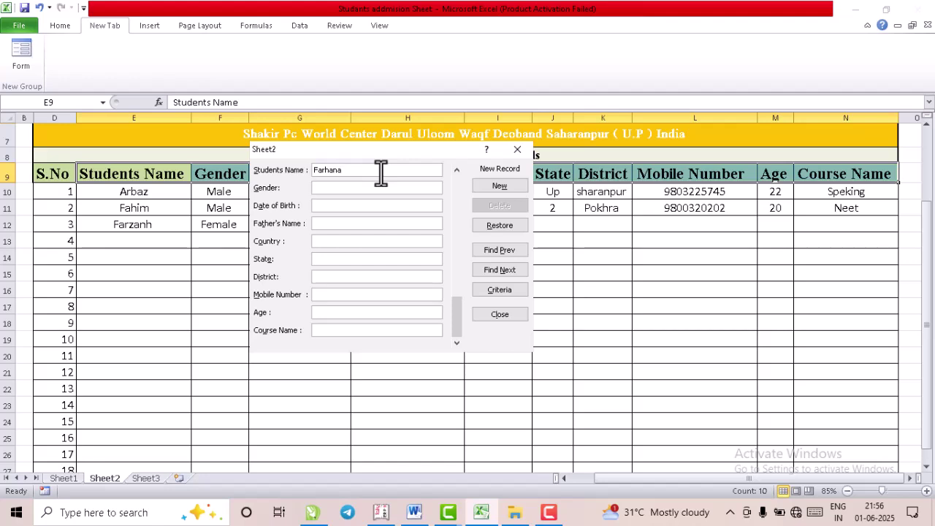
type("Fema")
type("le ")
type("8/")
type("5/2003")
type("Shaki")
type("b")
type("india")
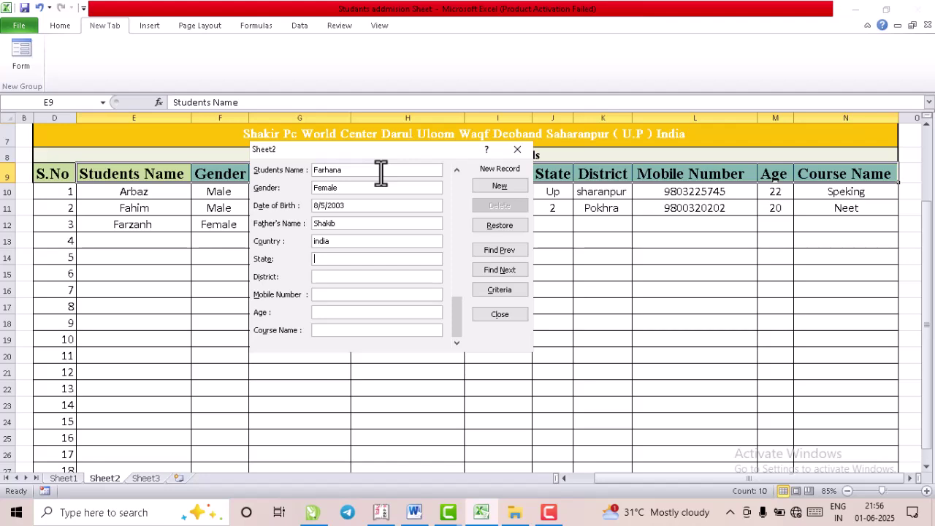
type("UpSaha")
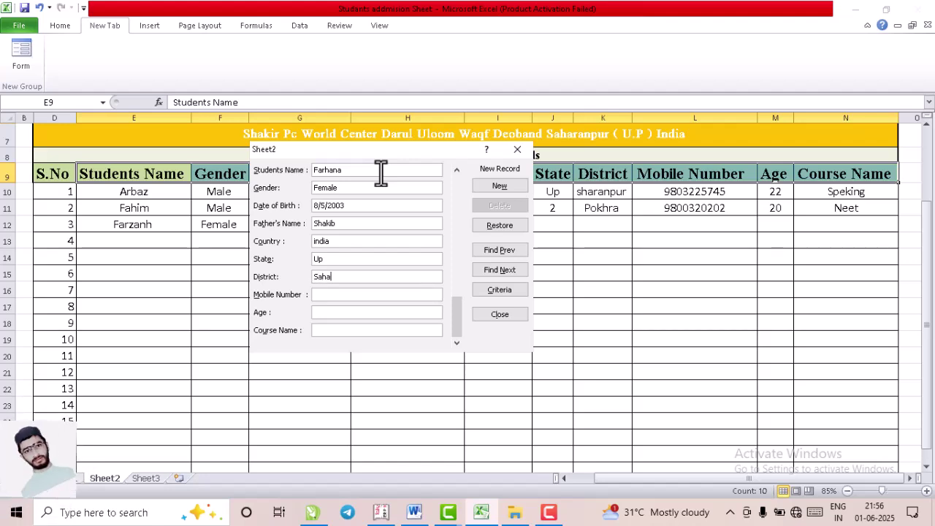
type("ranpur")
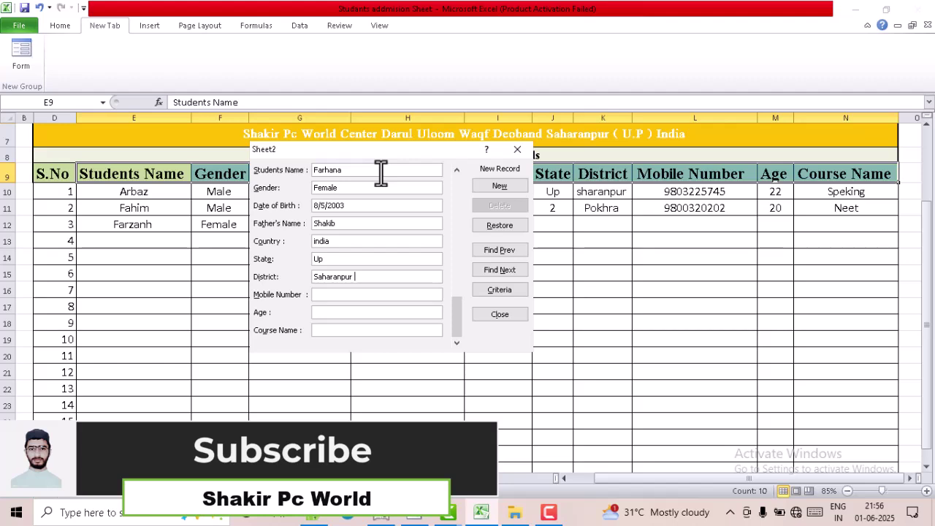
key("Tab")
type("910")
type("509000")
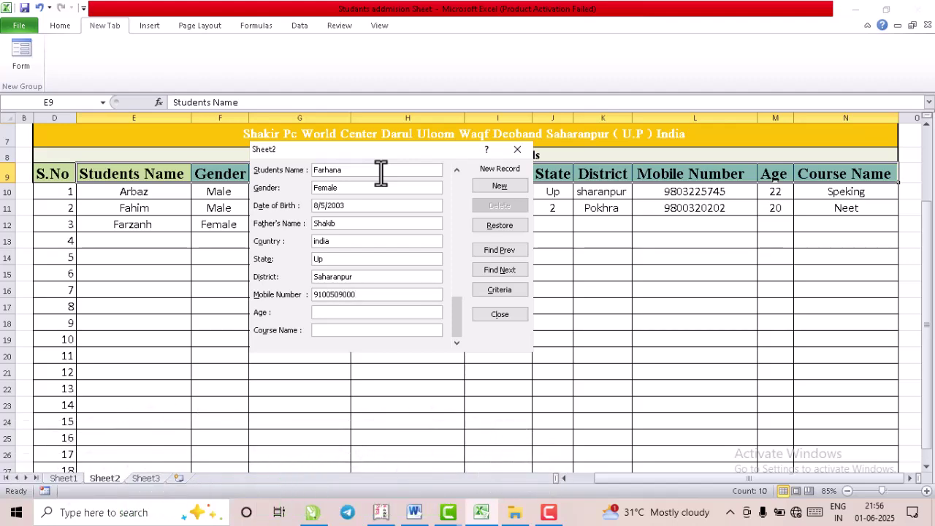
type("18")
type("UPs")
key("BackSpace")
type("S")
key("Return")
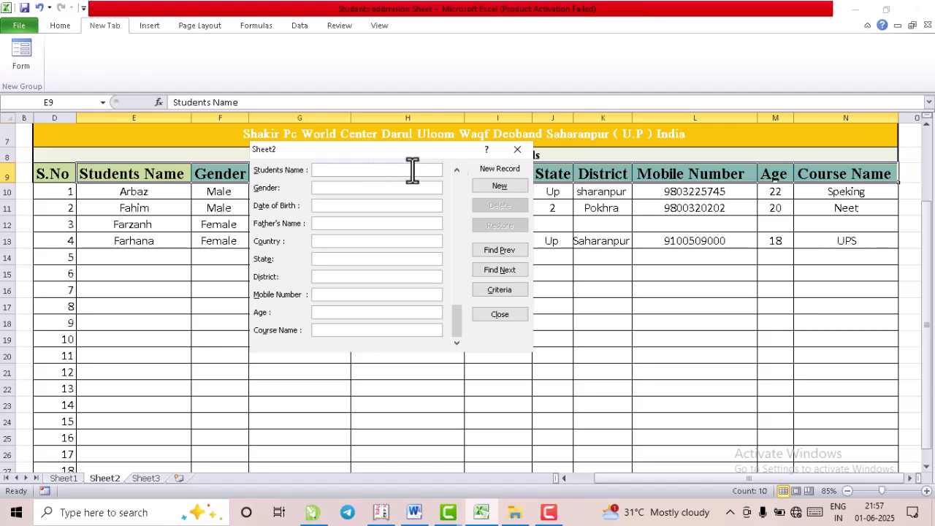
- Close the data form and scroll to the top to show all four records
left_click(517, 155)
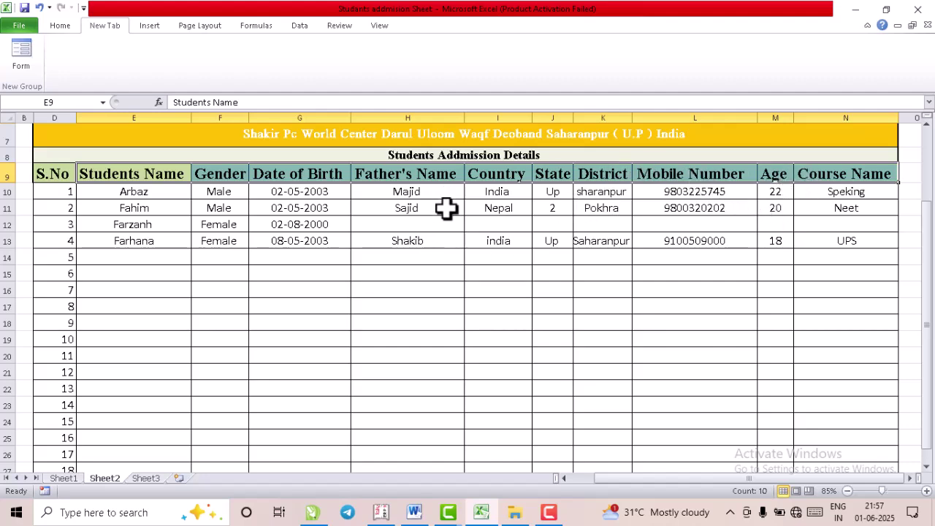
scroll(446, 208, "up", 2)
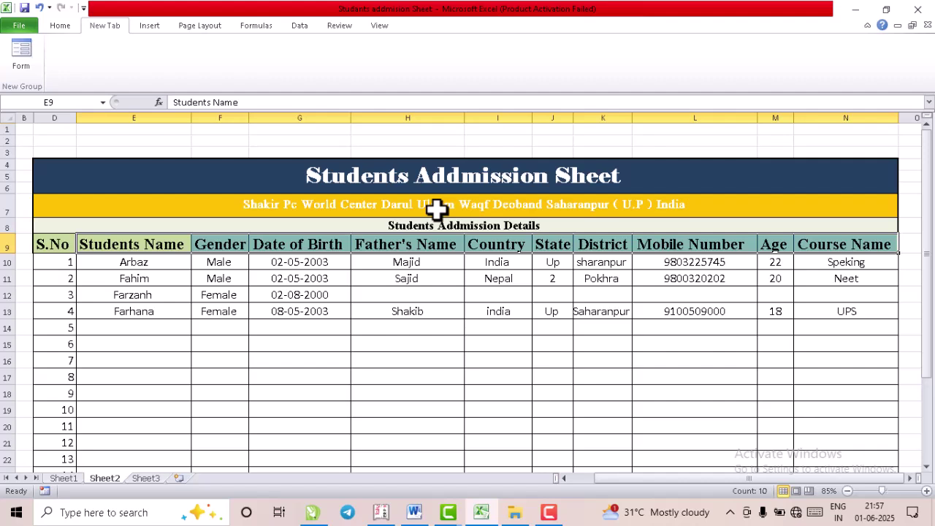